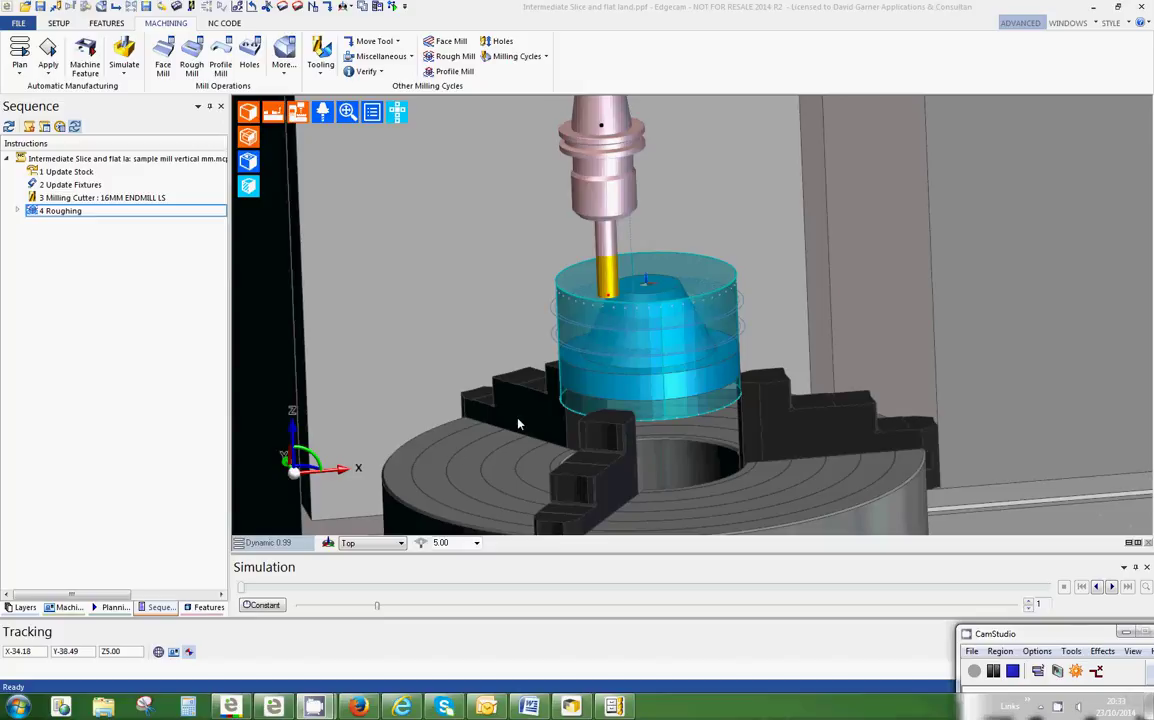
Step: Orbit the machine and zoom in on the cylindrical stock around the cone part
{"action": "middle_click_drag", "start_coordinate": [452, 336], "coordinate": [501, 328]}
{"action": "scroll", "coordinate": [676, 347], "scroll_direction": "up", "scroll_amount": 2}
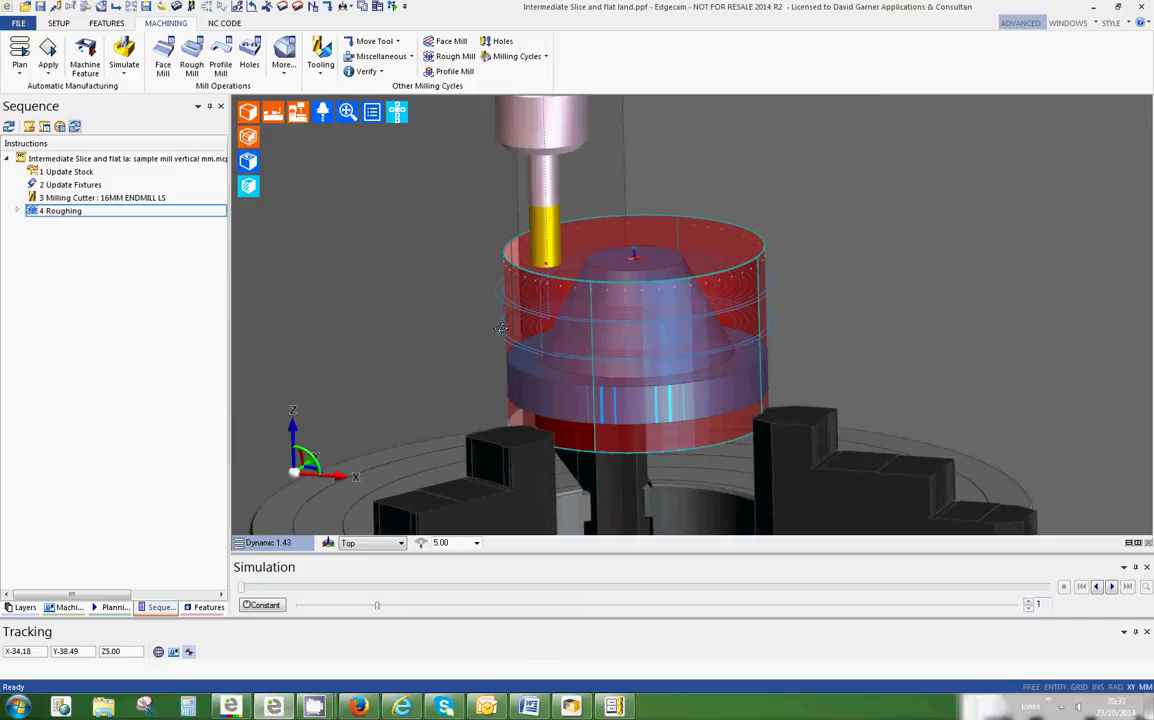
{"action": "middle_click_drag", "start_coordinate": [605, 378], "coordinate": [470, 265]}
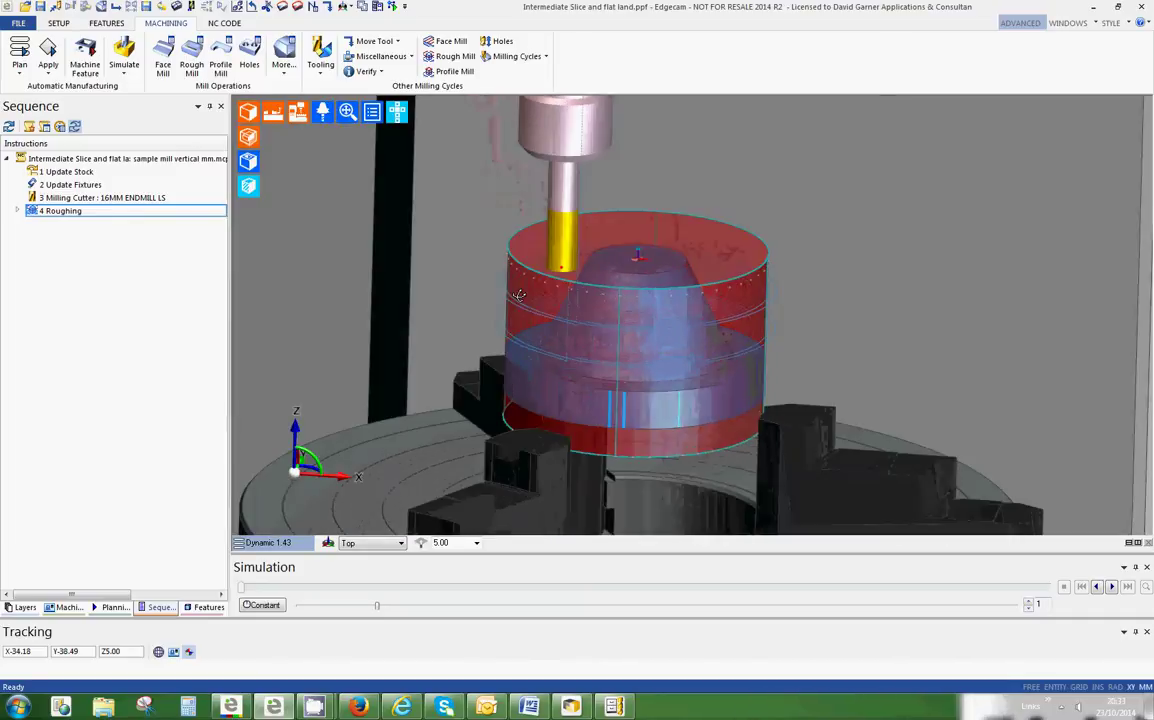
Step: Show only the Part layer and orbit around the bare cone
{"action": "left_click", "coordinate": [15, 609]}
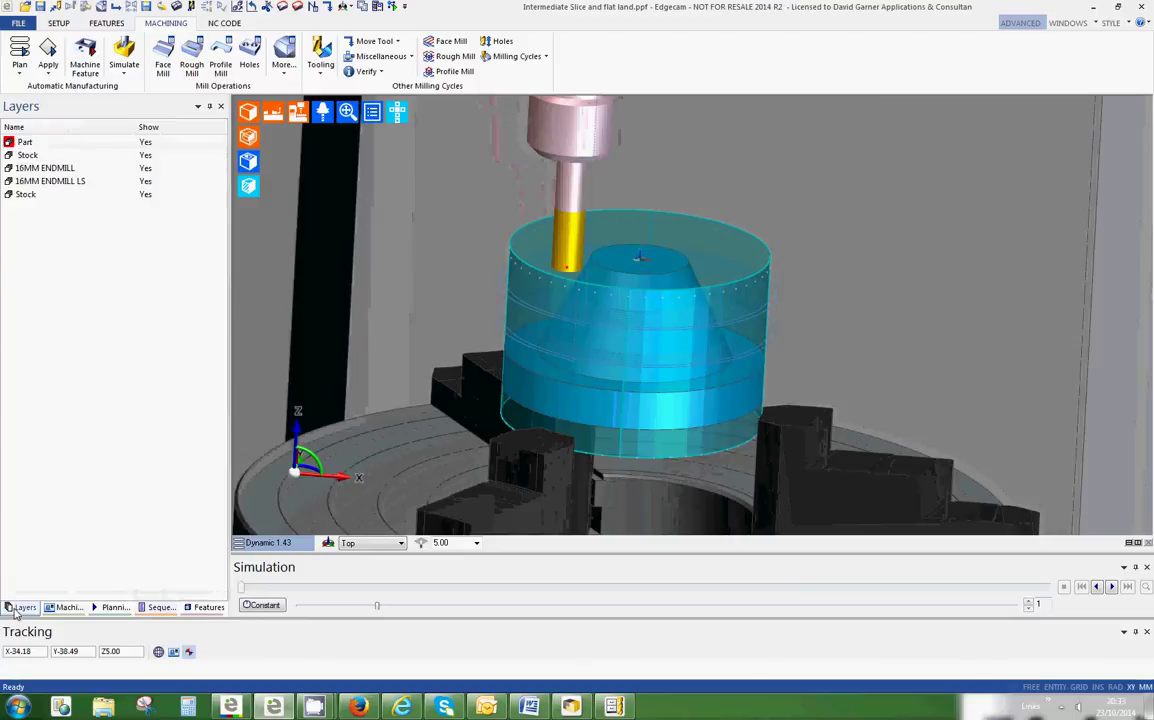
{"action": "right_click", "coordinate": [27, 145]}
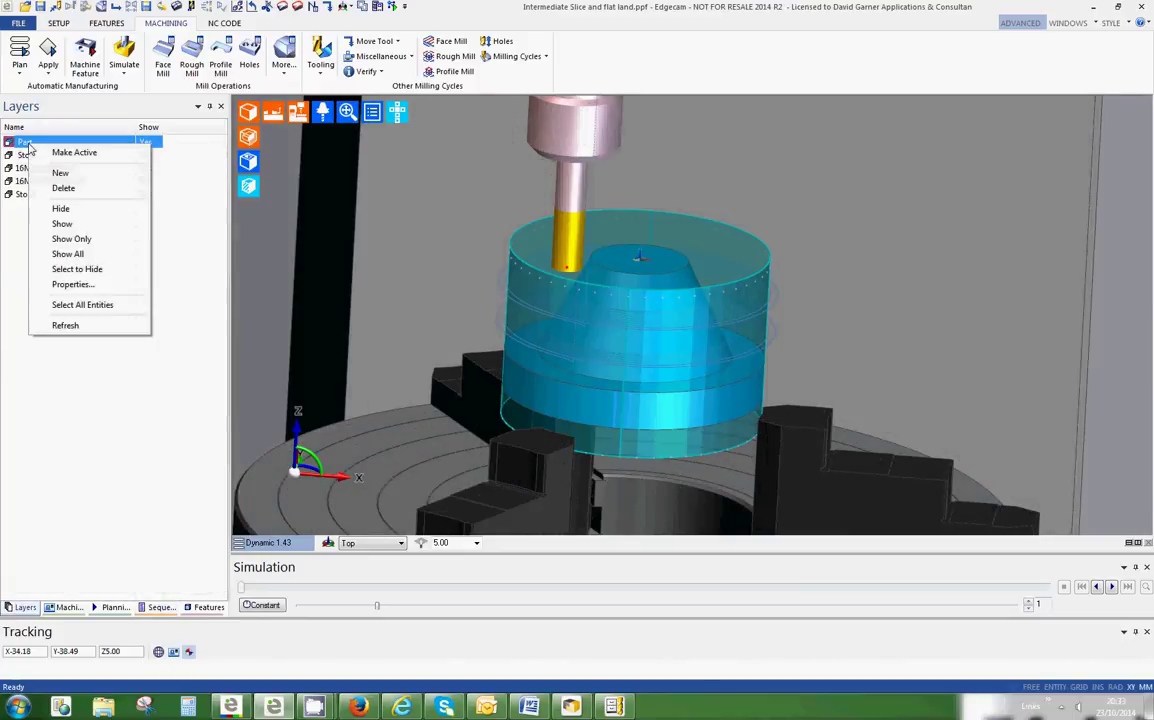
{"action": "left_click", "coordinate": [71, 239]}
{"action": "middle_click_drag", "start_coordinate": [488, 278], "coordinate": [512, 294]}
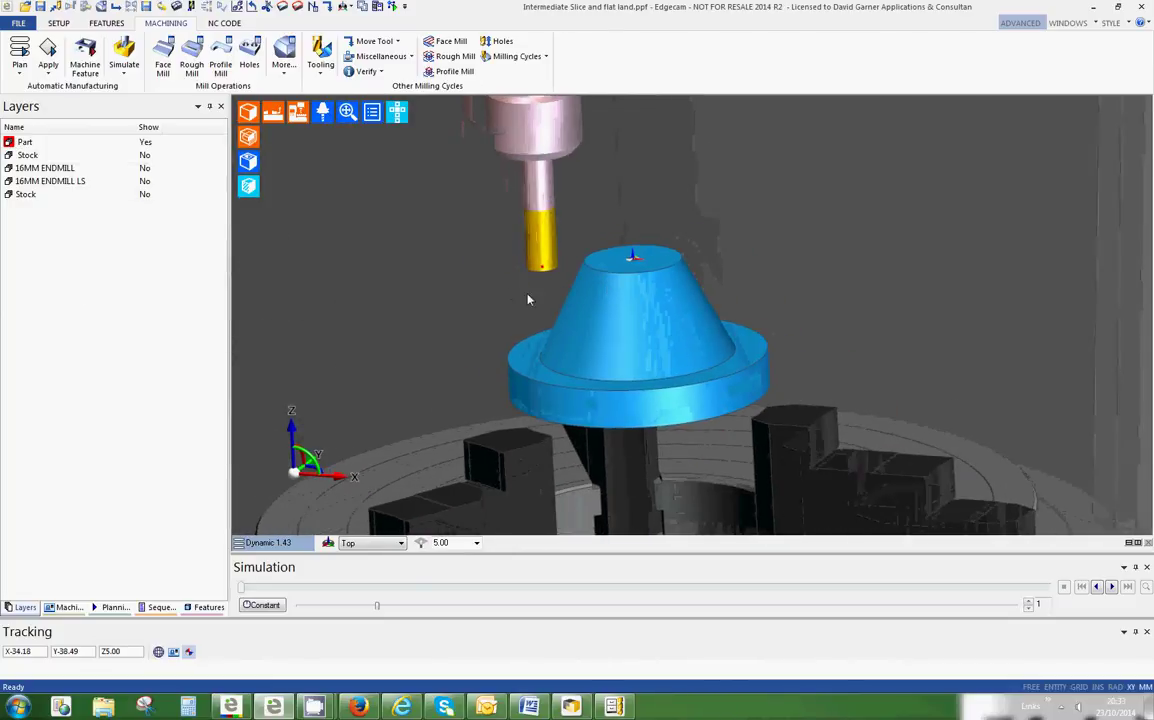
Step: Show all layers again, zooming out to view the whole three-jaw chuck
{"action": "right_click", "coordinate": [114, 267]}
{"action": "left_click", "coordinate": [152, 294]}
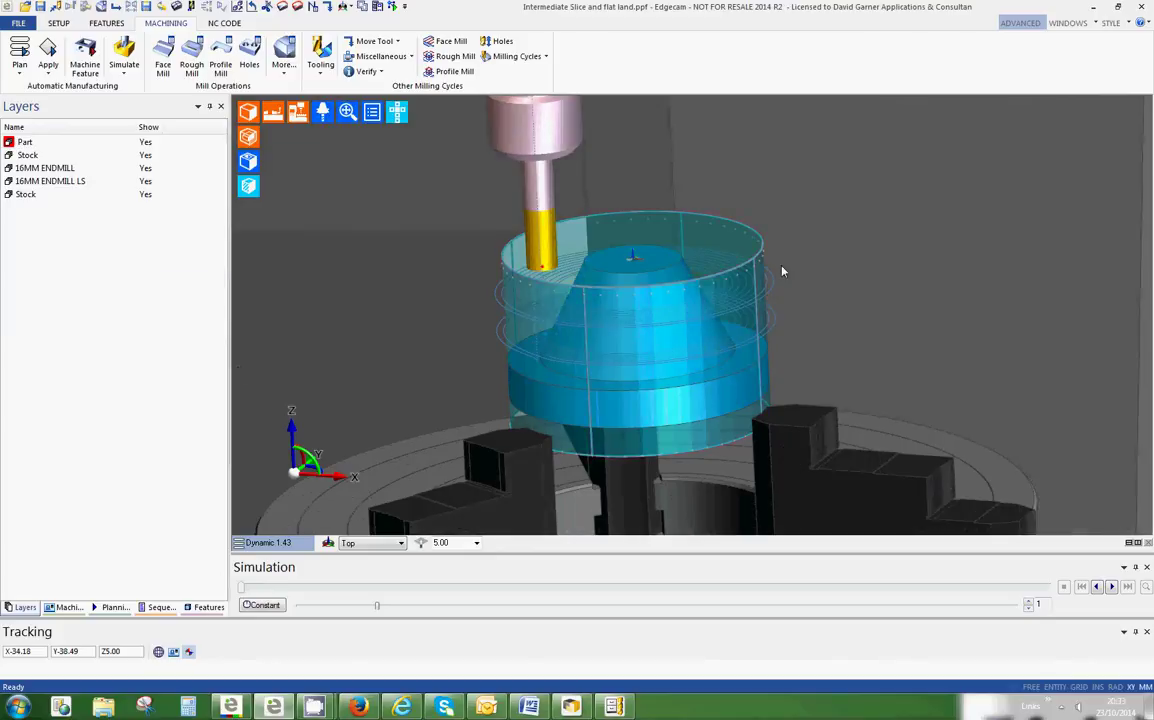
{"action": "scroll", "coordinate": [770, 428], "scroll_direction": "down", "scroll_amount": 5}
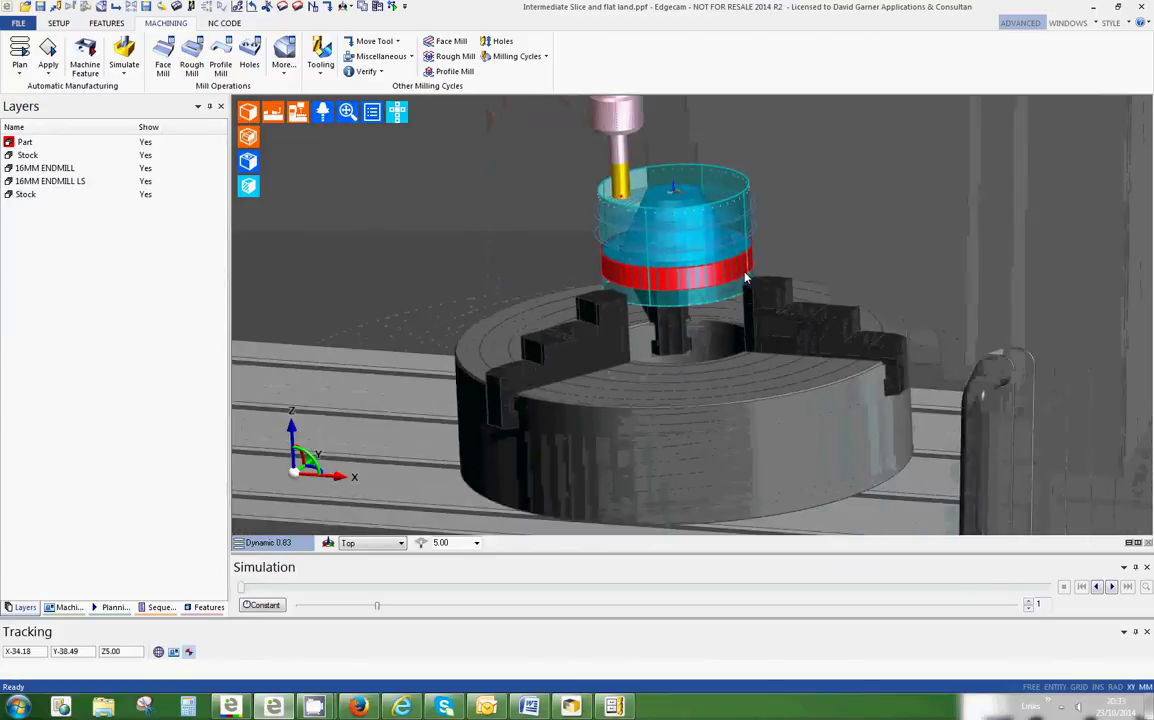
{"action": "middle_click_drag", "start_coordinate": [668, 341], "coordinate": [560, 340]}
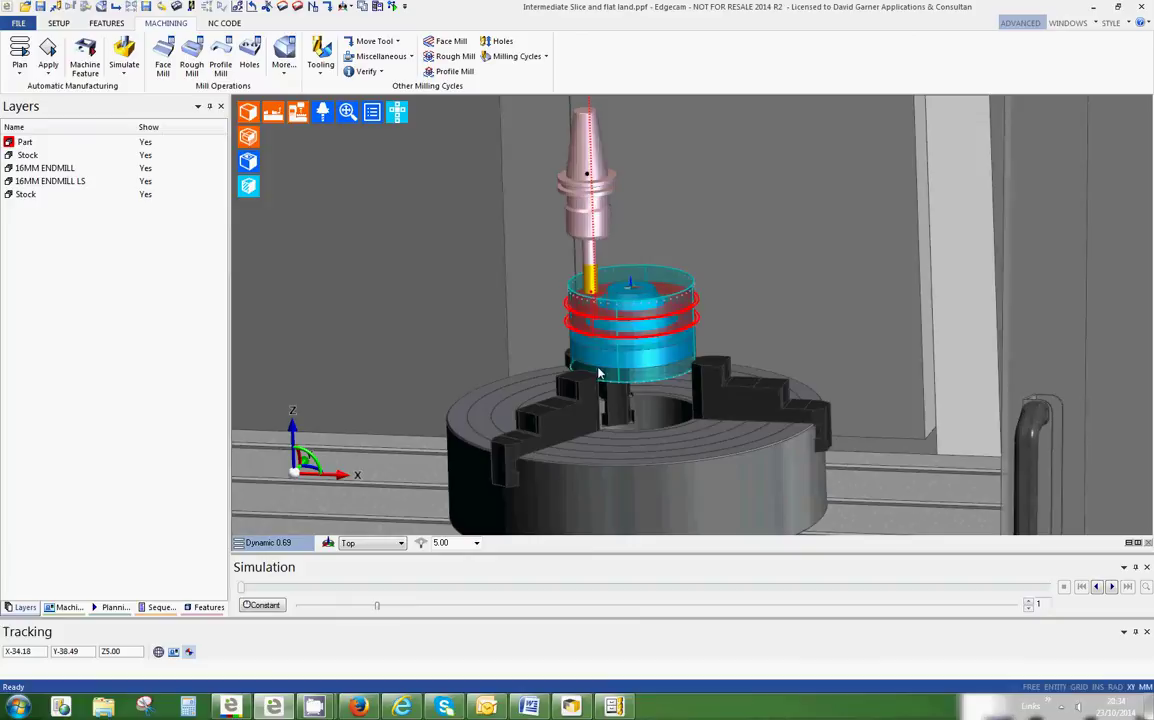
Step: Swap the 16MM ENDMILL LS cutter for the unfiltered tool store's 16MM ENDMILL, sorted by diameter
{"action": "left_click", "coordinate": [70, 608]}
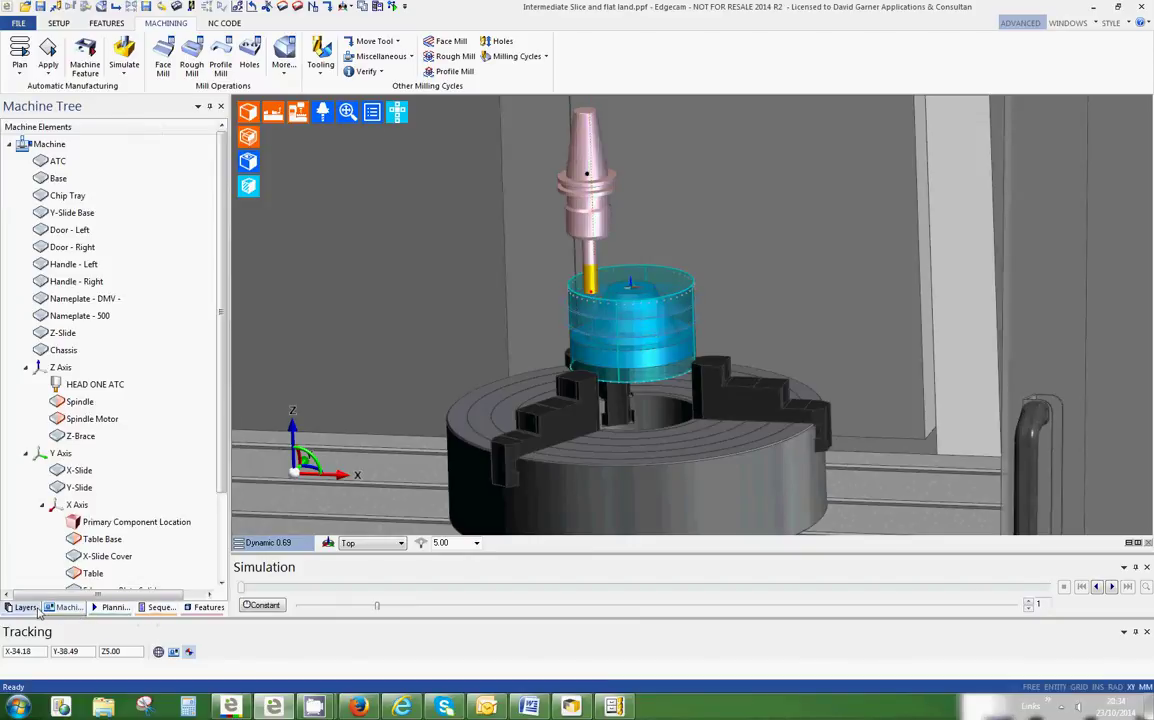
{"action": "left_click", "coordinate": [160, 607]}
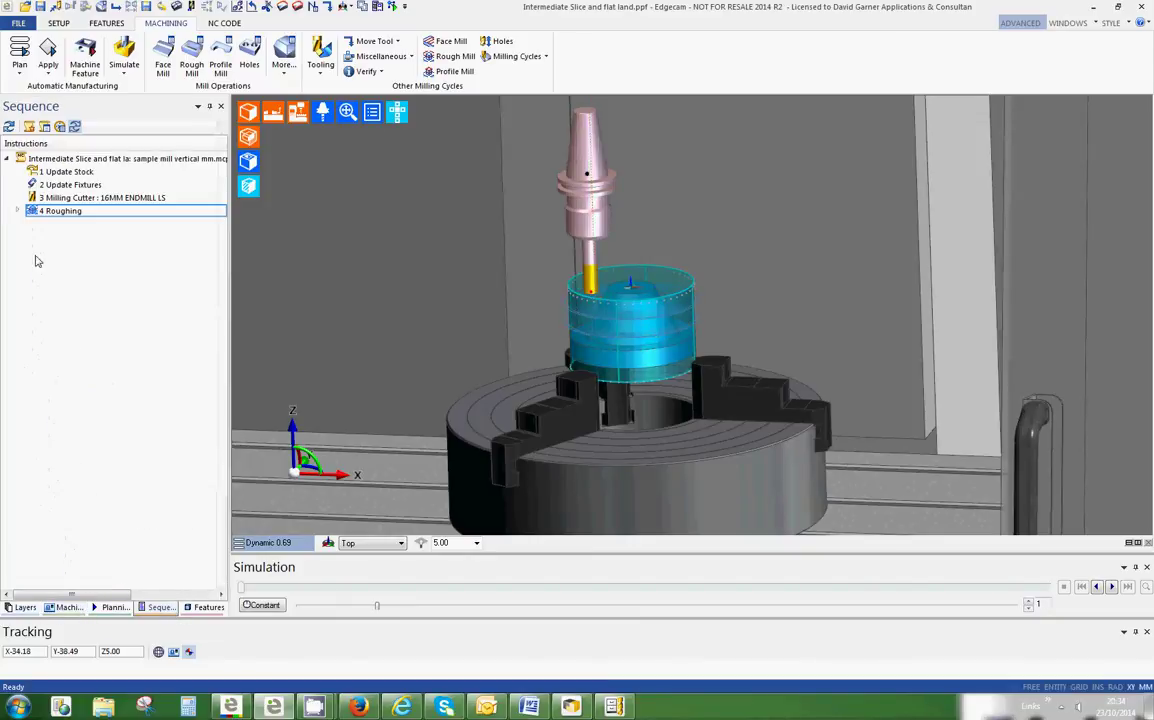
{"action": "double_click", "coordinate": [98, 197]}
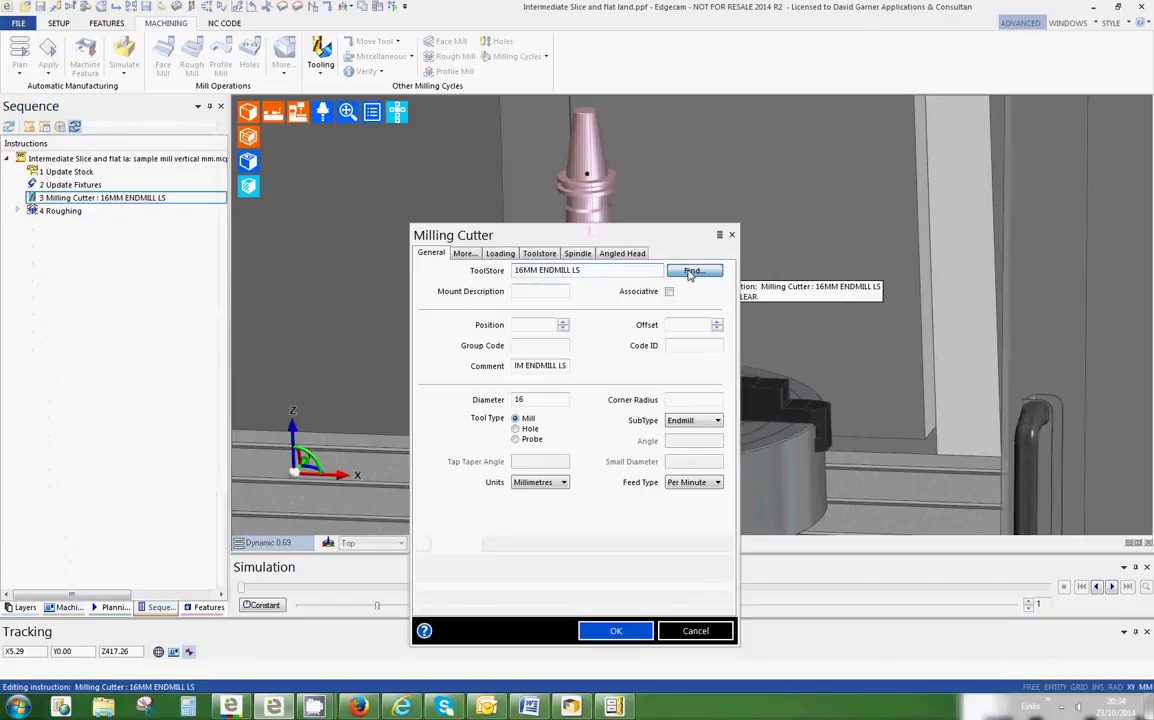
{"action": "left_click", "coordinate": [692, 270]}
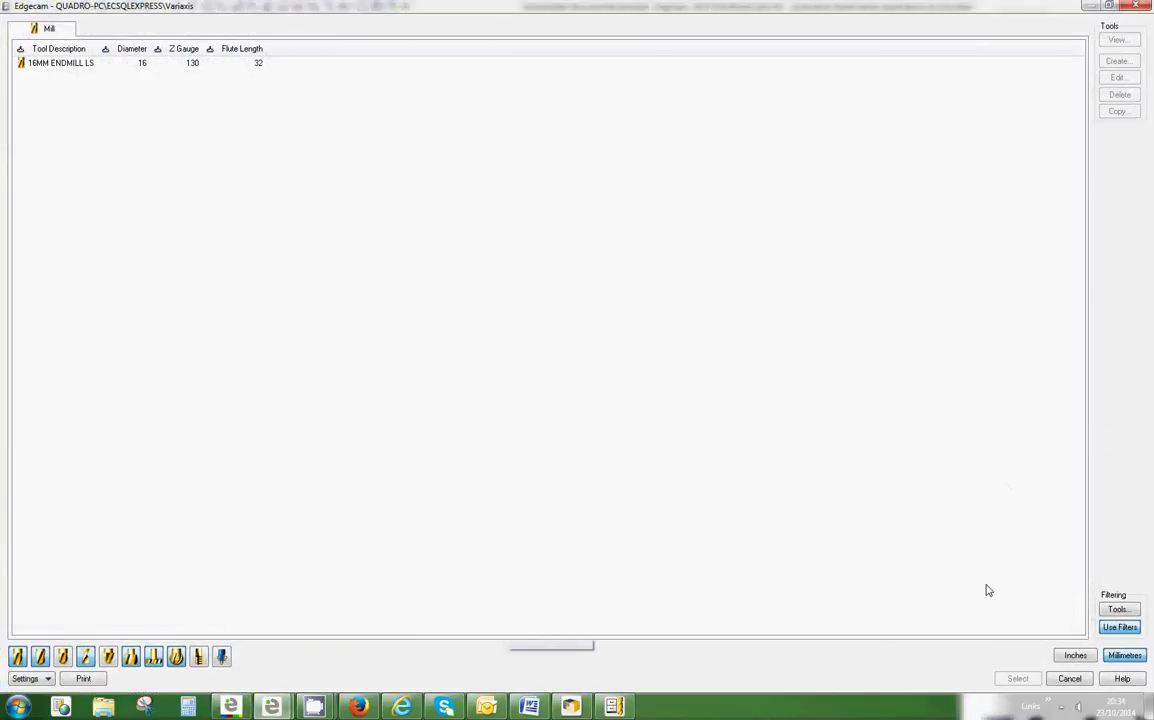
{"action": "left_click", "coordinate": [1110, 627]}
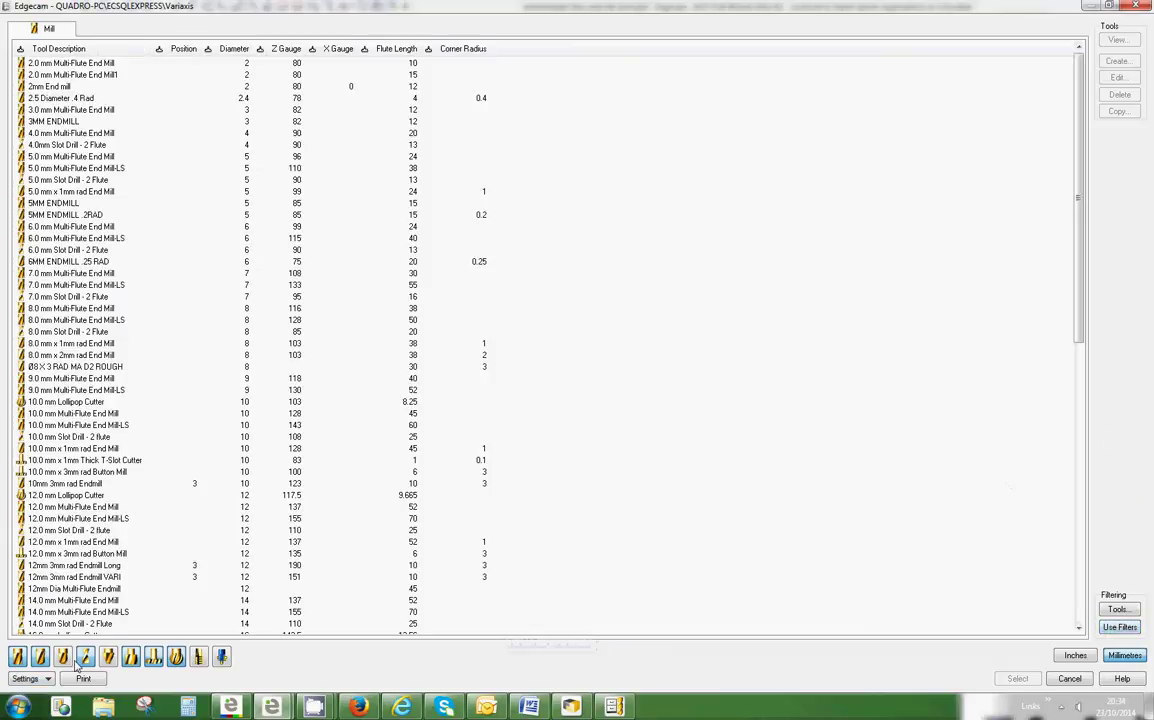
{"action": "left_click", "coordinate": [230, 48]}
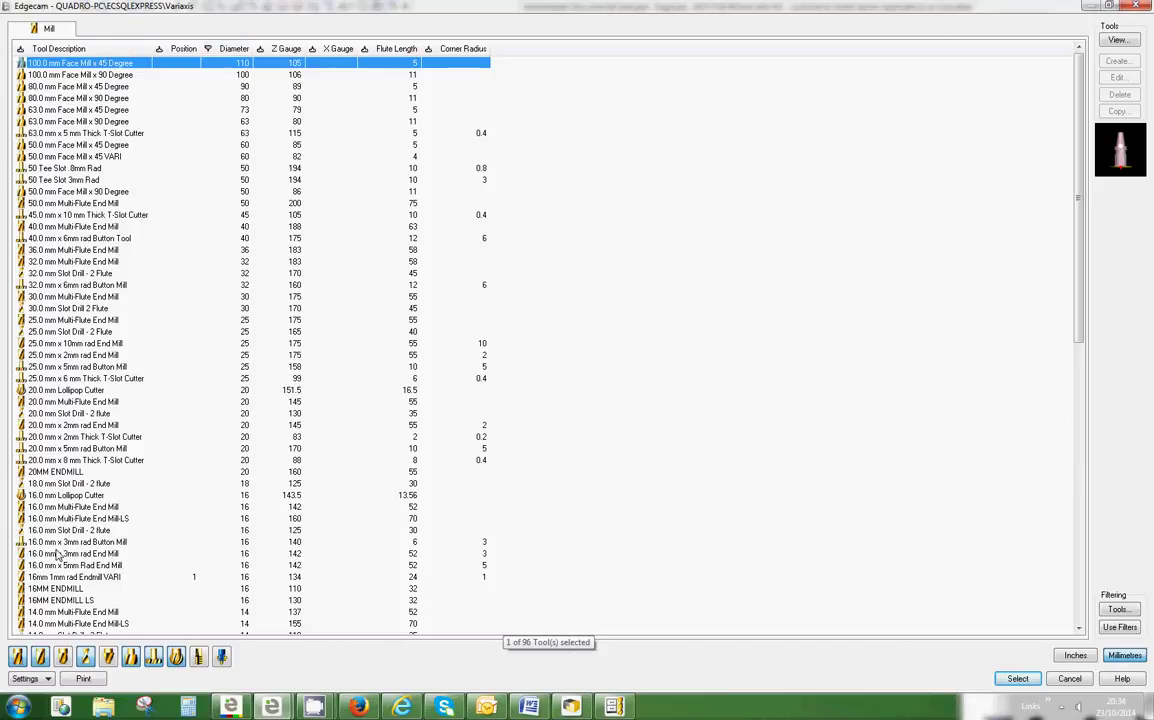
{"action": "left_click", "coordinate": [52, 588]}
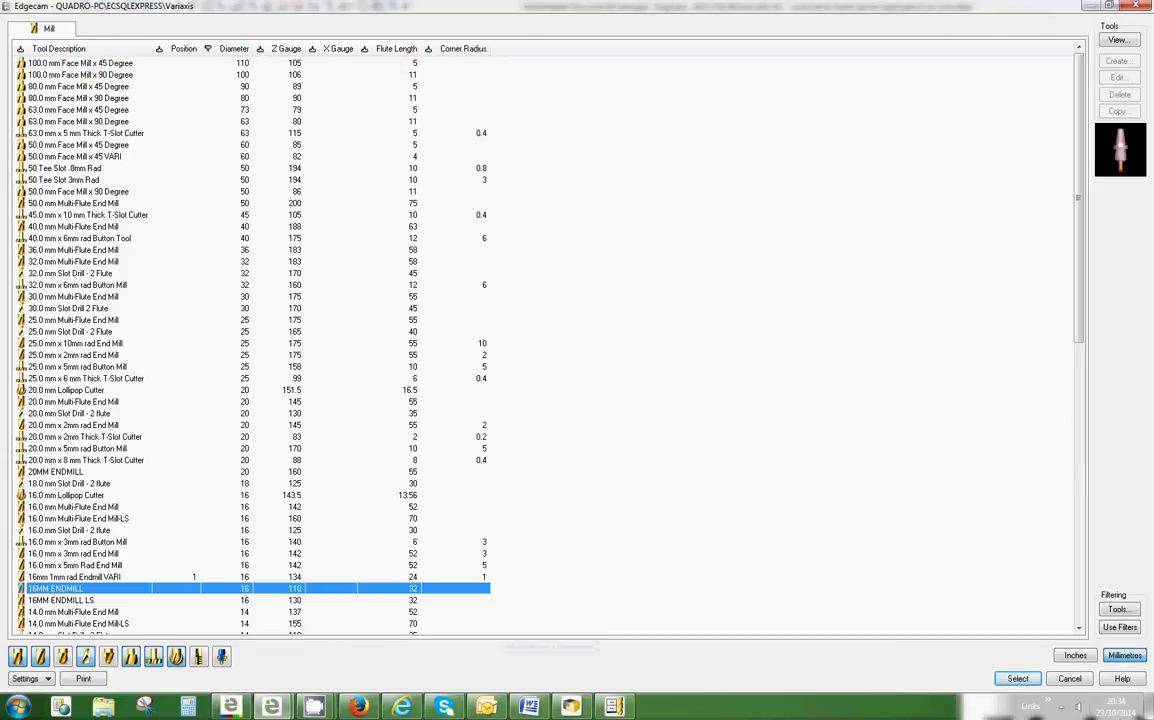
{"action": "left_click", "coordinate": [1014, 679]}
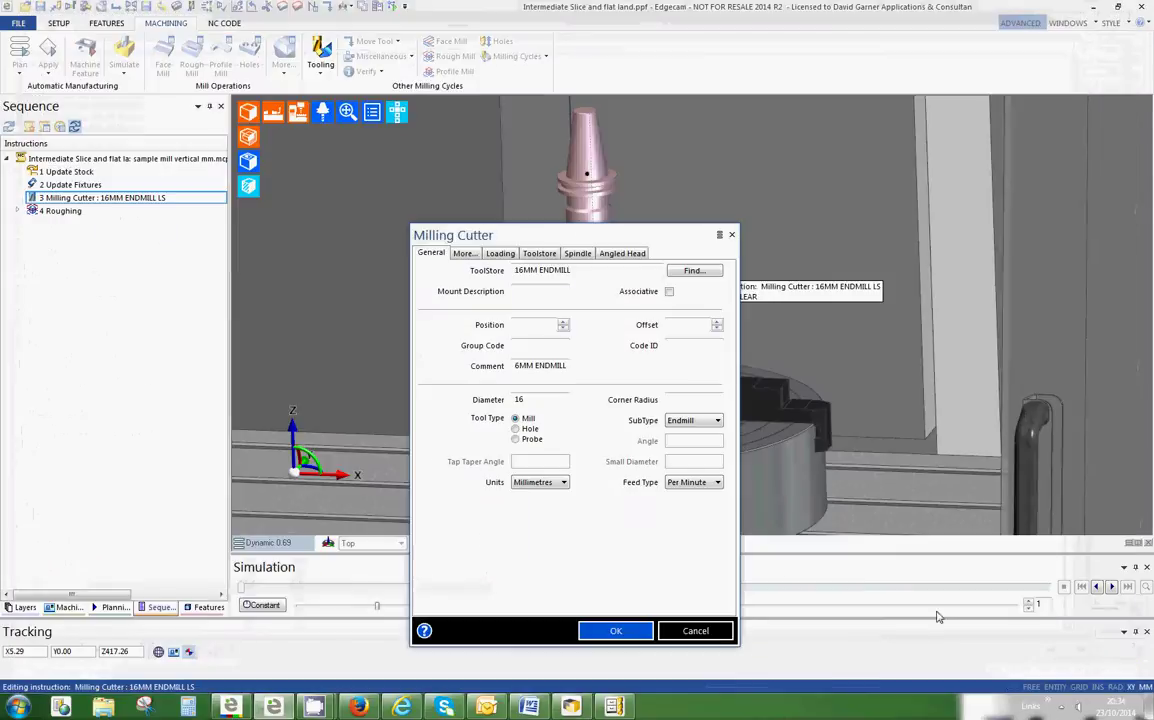
{"action": "left_click", "coordinate": [610, 630]}
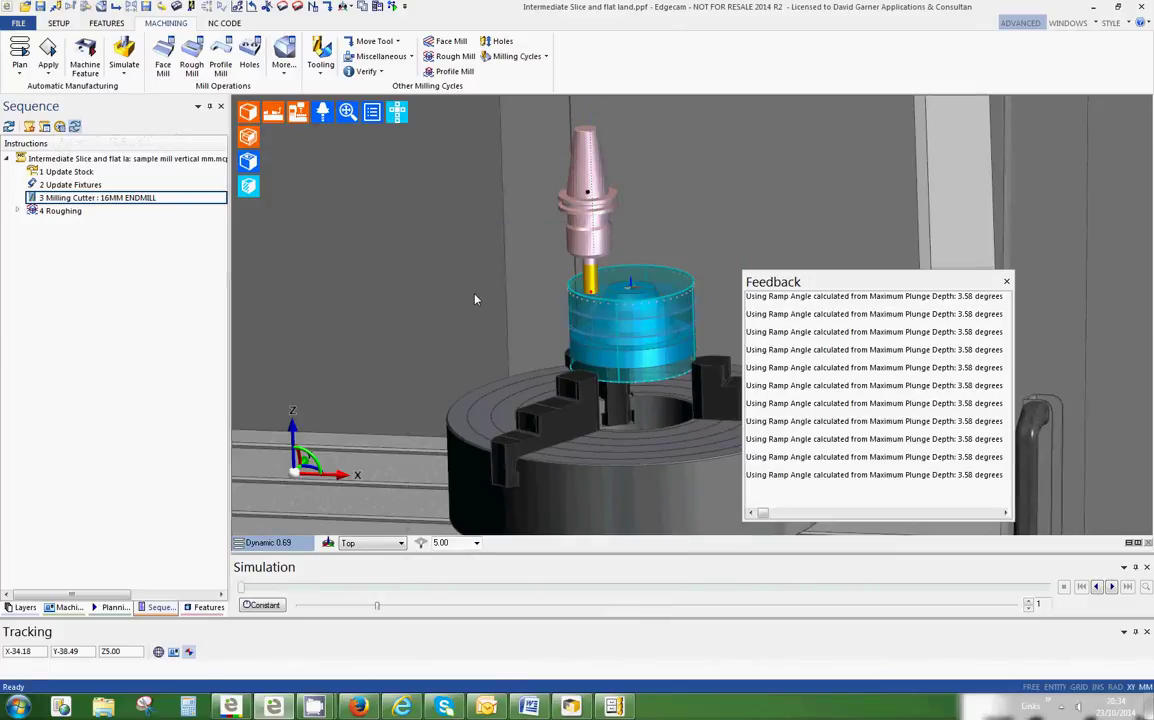
Step: Simulate the sequence at adjusted speed, running the 16MM ENDMILL roughing to end of job
{"action": "left_click", "coordinate": [1006, 282]}
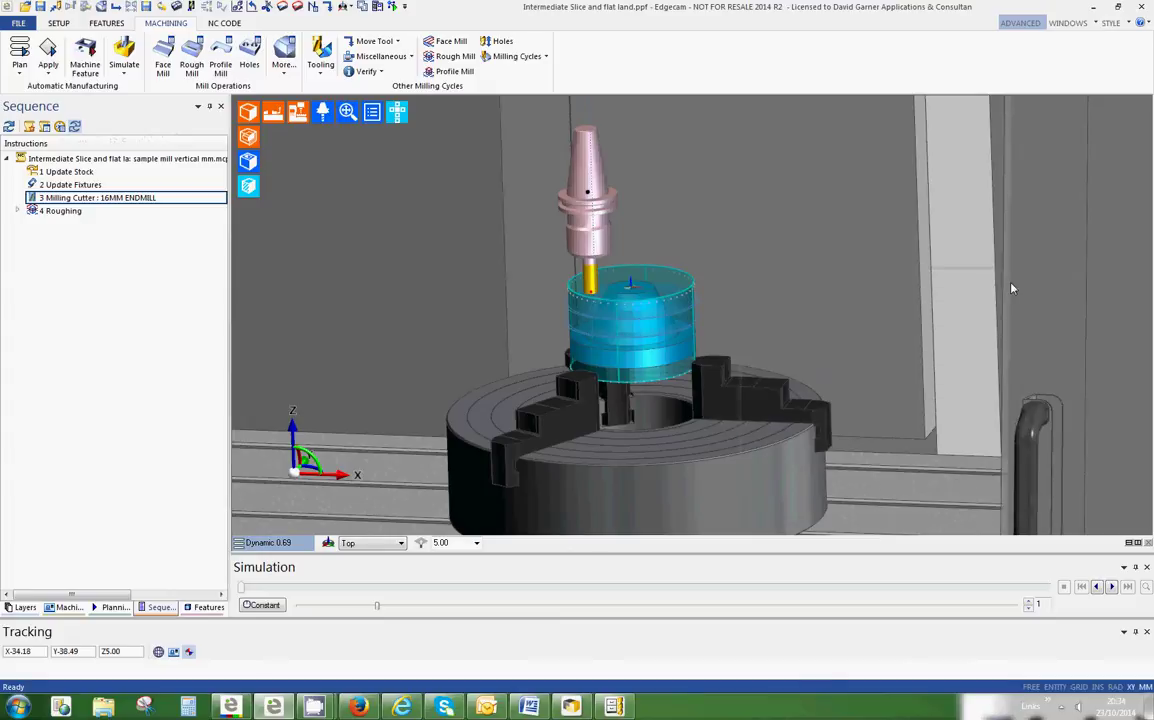
{"action": "left_click", "coordinate": [124, 55]}
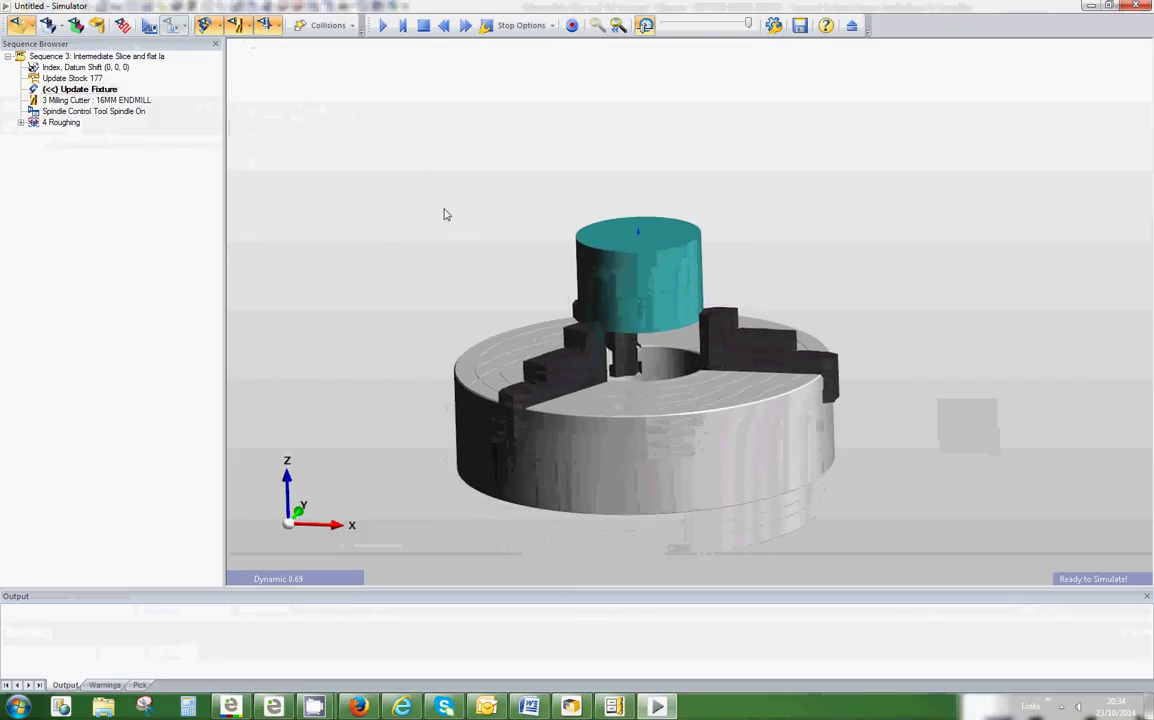
{"action": "right_click", "coordinate": [463, 211]}
{"action": "left_click", "coordinate": [678, 24]}
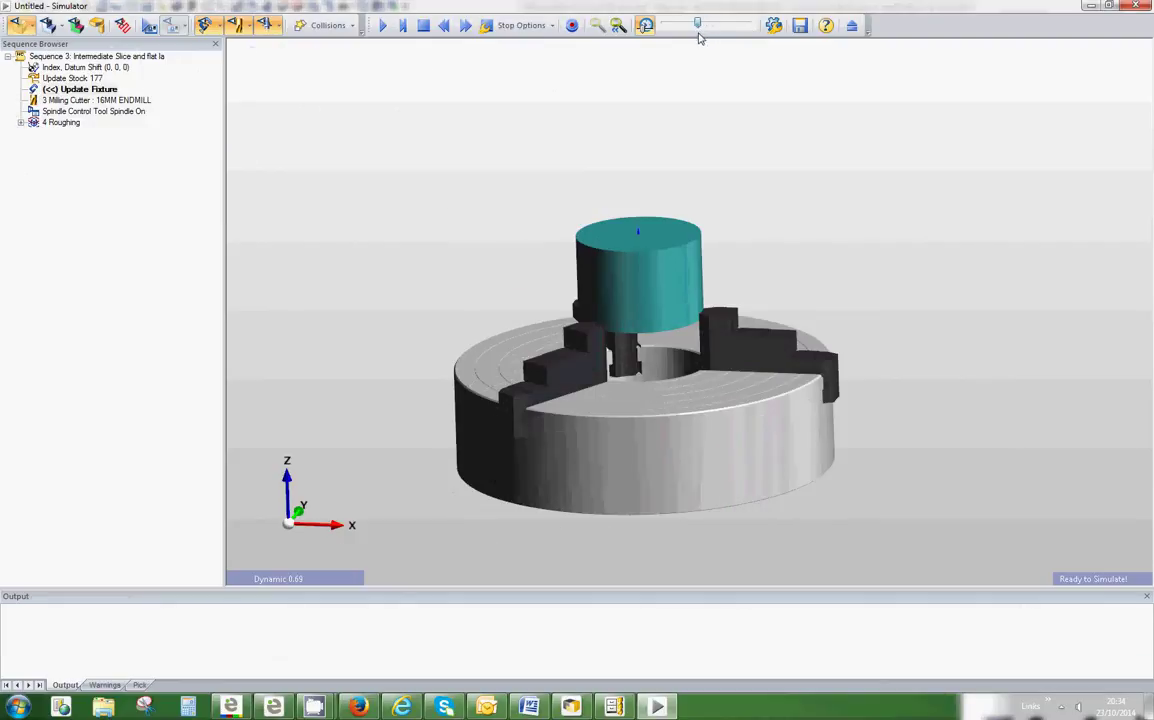
{"action": "left_click", "coordinate": [383, 25]}
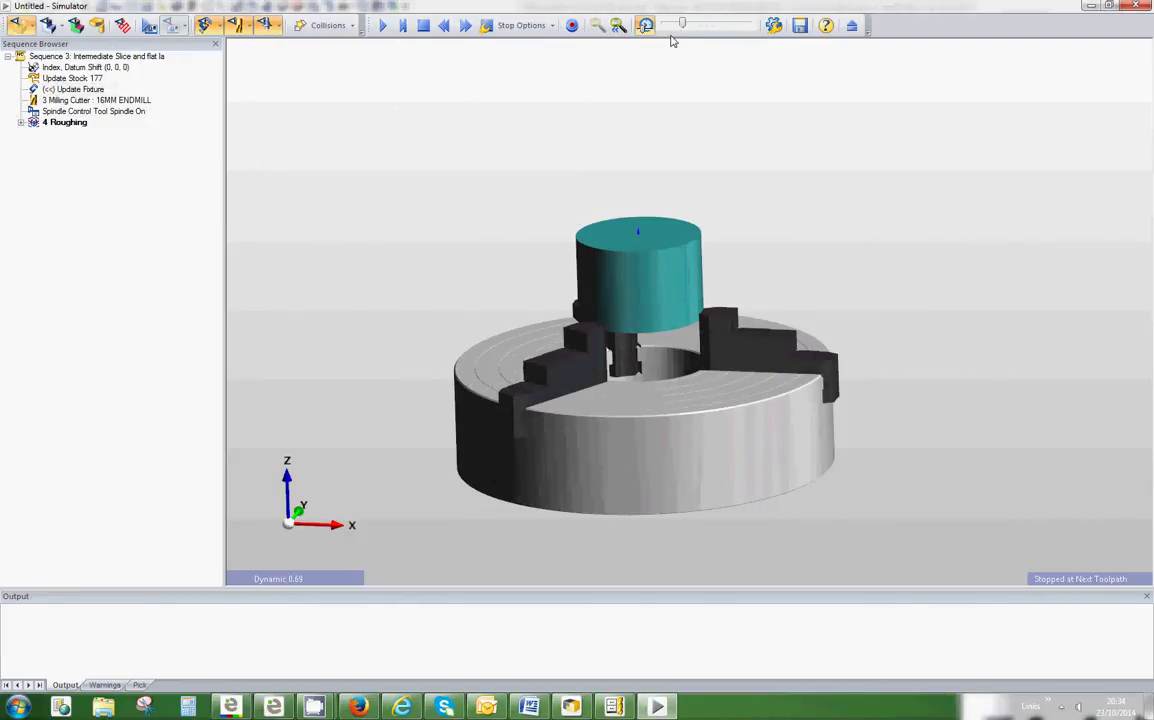
{"action": "left_click_drag", "start_coordinate": [683, 25], "coordinate": [728, 27]}
{"action": "middle_click_drag", "start_coordinate": [690, 245], "coordinate": [557, 276]}
{"action": "scroll", "coordinate": [565, 290], "scroll_direction": "up", "scroll_amount": 2}
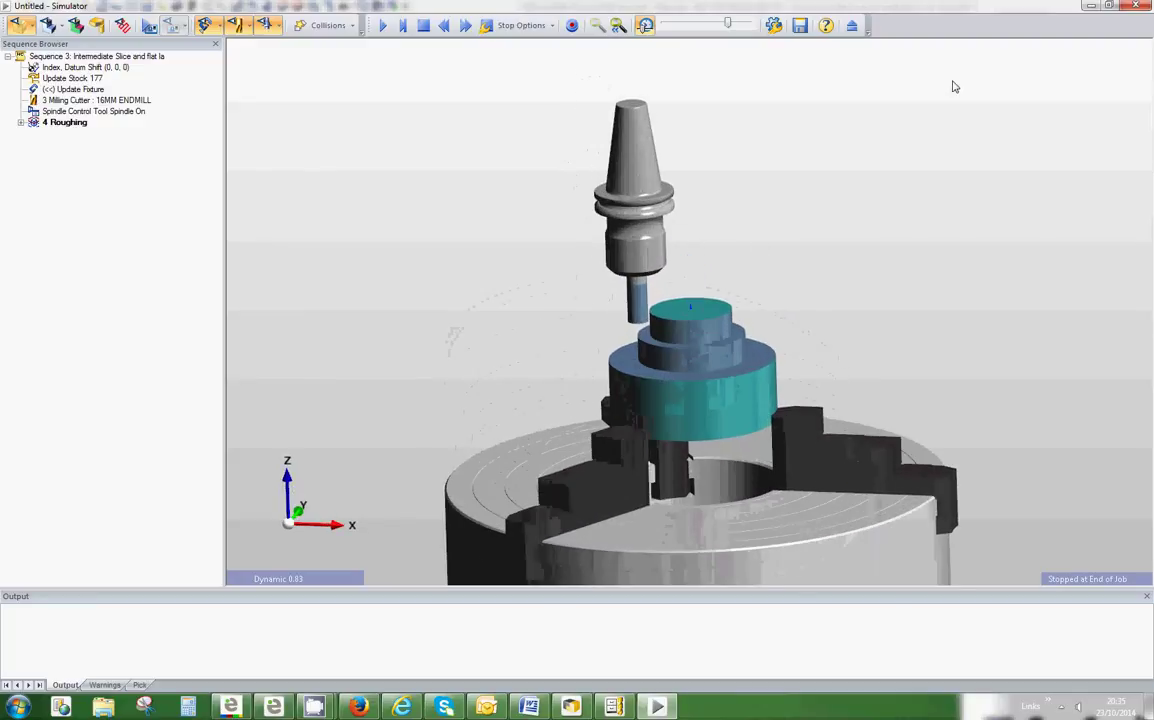
Step: Review the 4 Roughing cycle's depth settings, then return to the simulator
{"action": "left_click", "coordinate": [1090, 8]}
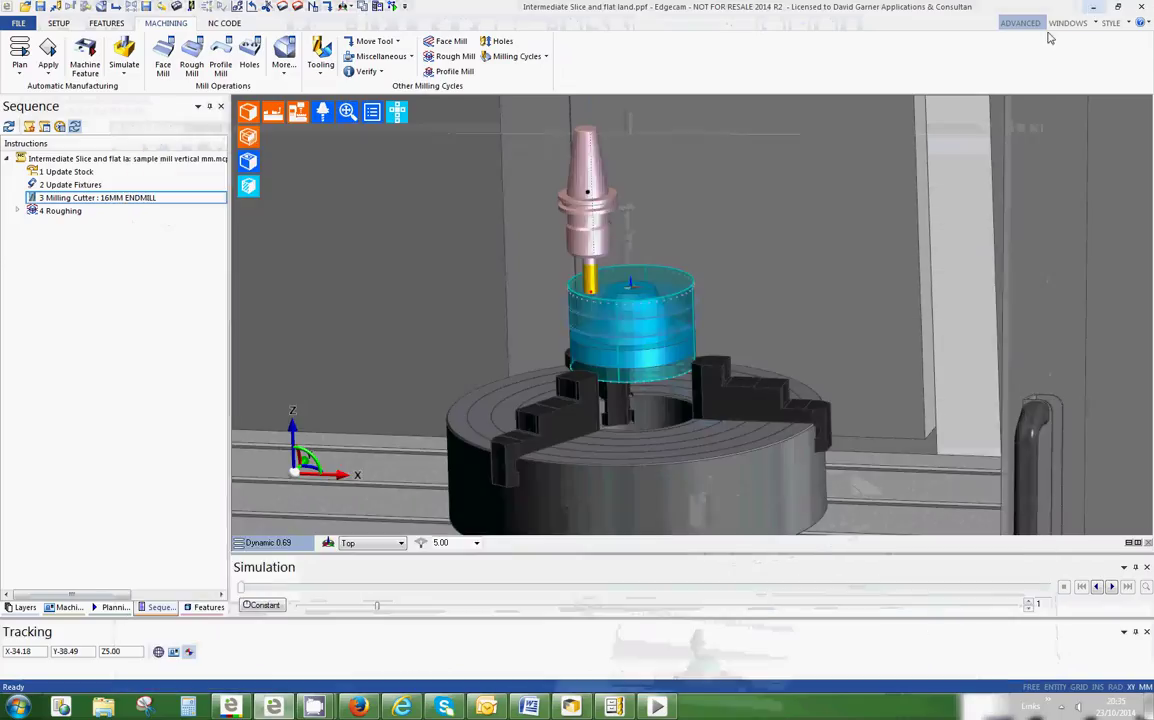
{"action": "double_click", "coordinate": [45, 214]}
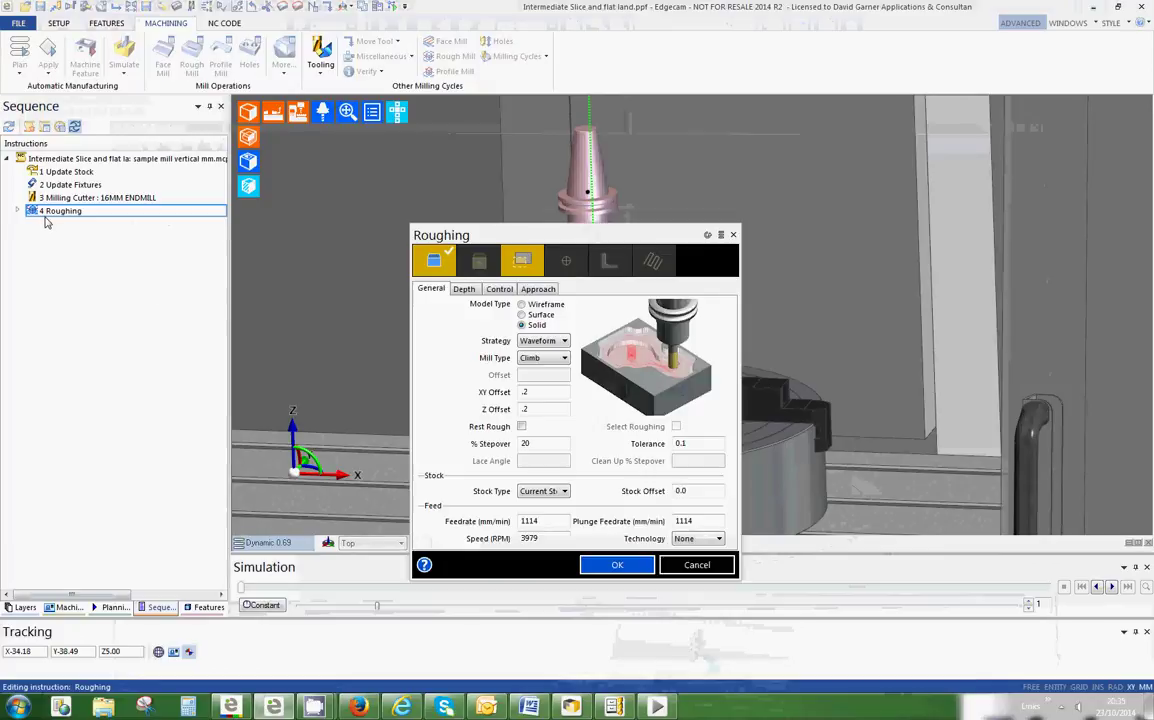
{"action": "left_click", "coordinate": [464, 288]}
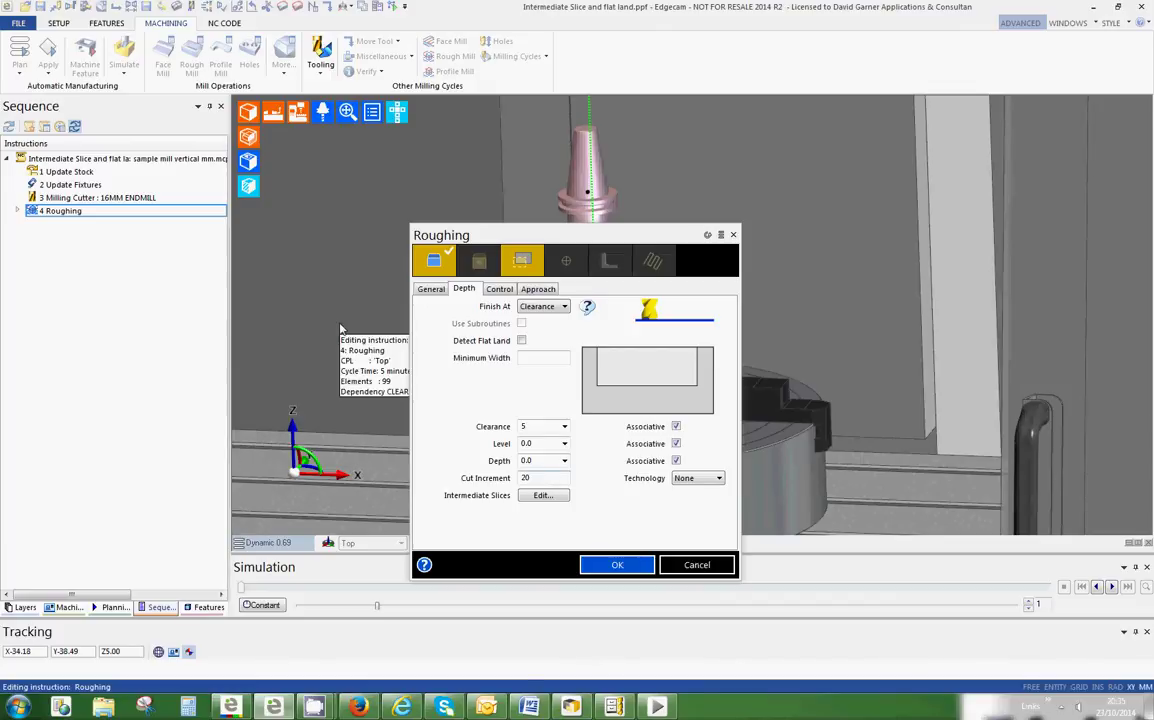
{"action": "left_click", "coordinate": [648, 566]}
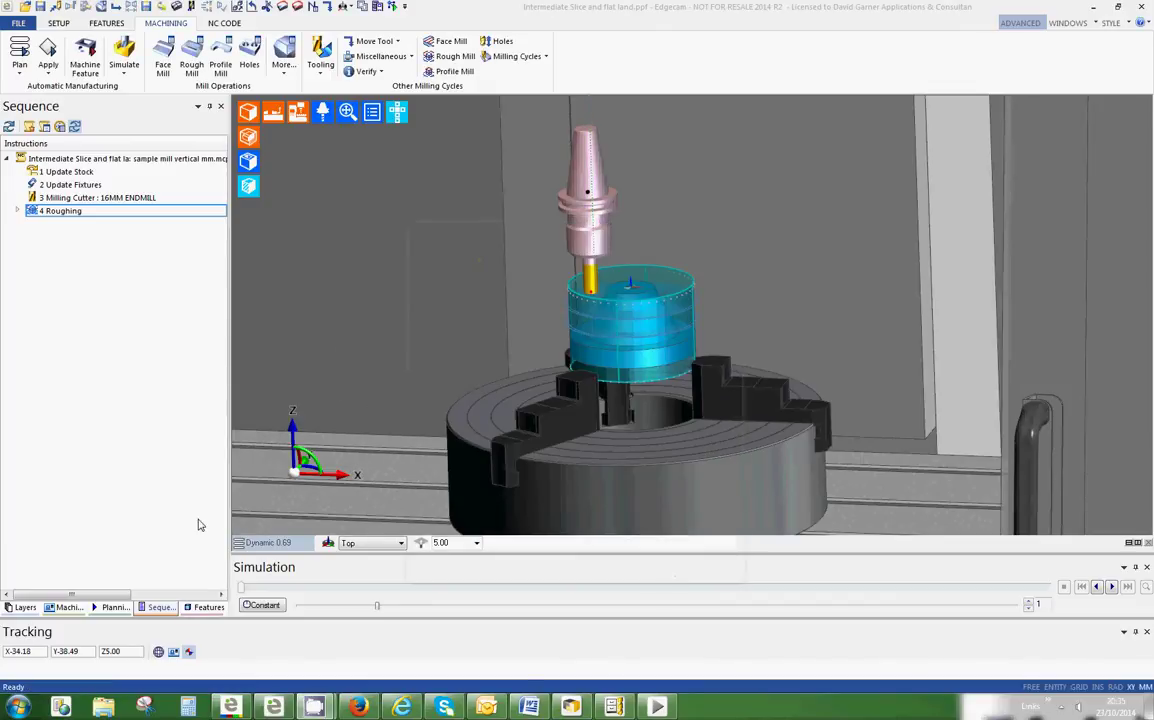
{"action": "left_click", "coordinate": [676, 708]}
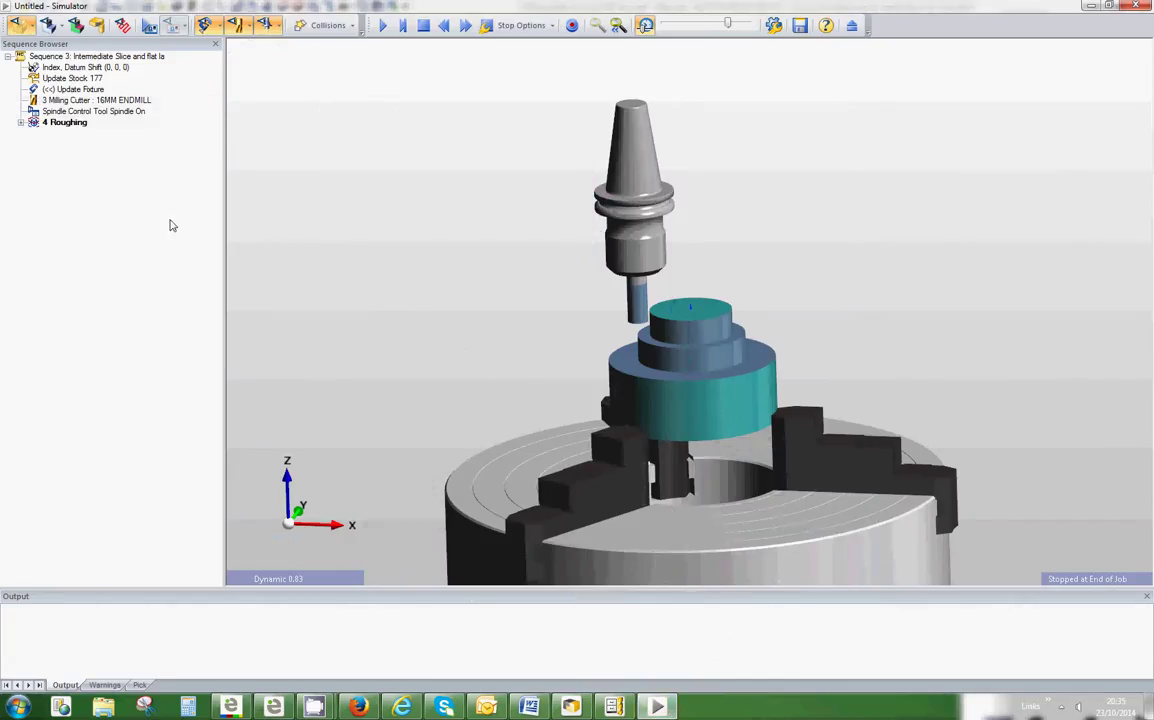
Step: Toggle between the cone part and remaining stock while orbiting the stepped roughing result
{"action": "left_click", "coordinate": [47, 25]}
{"action": "left_click", "coordinate": [15, 26]}
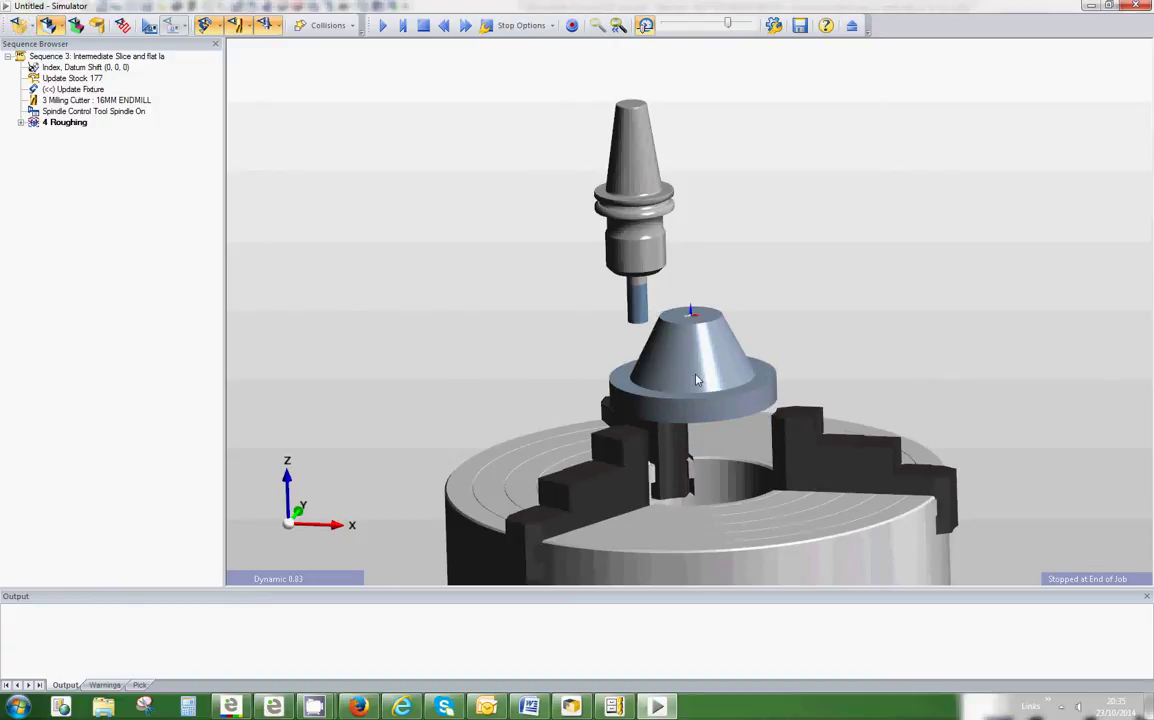
{"action": "middle_click_drag", "start_coordinate": [655, 358], "coordinate": [670, 375]}
{"action": "scroll", "coordinate": [684, 392], "scroll_direction": "up", "scroll_amount": 2}
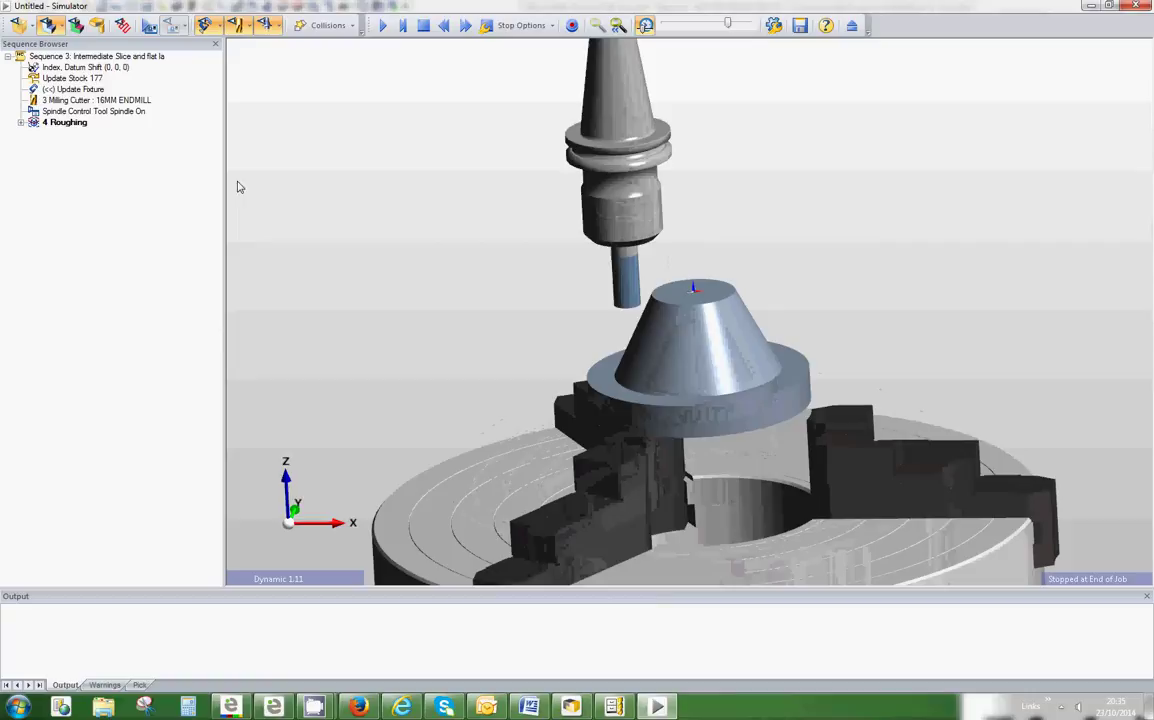
{"action": "left_click", "coordinate": [18, 26]}
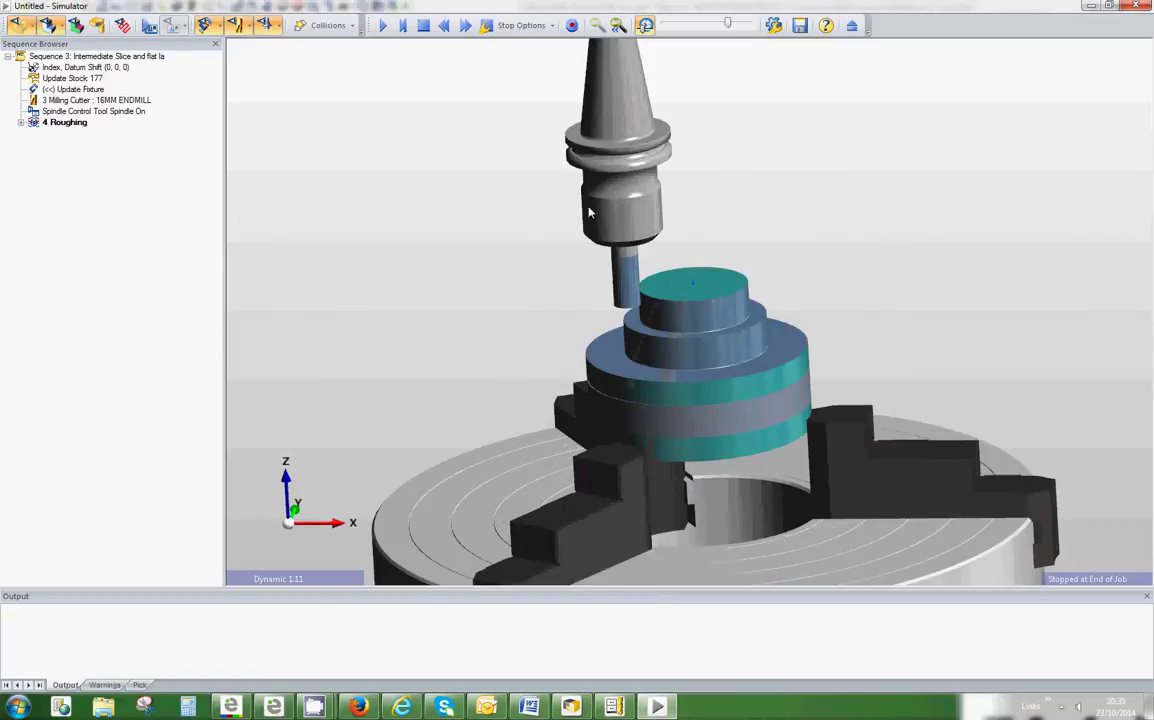
{"action": "middle_click_drag", "start_coordinate": [461, 323], "coordinate": [432, 351]}
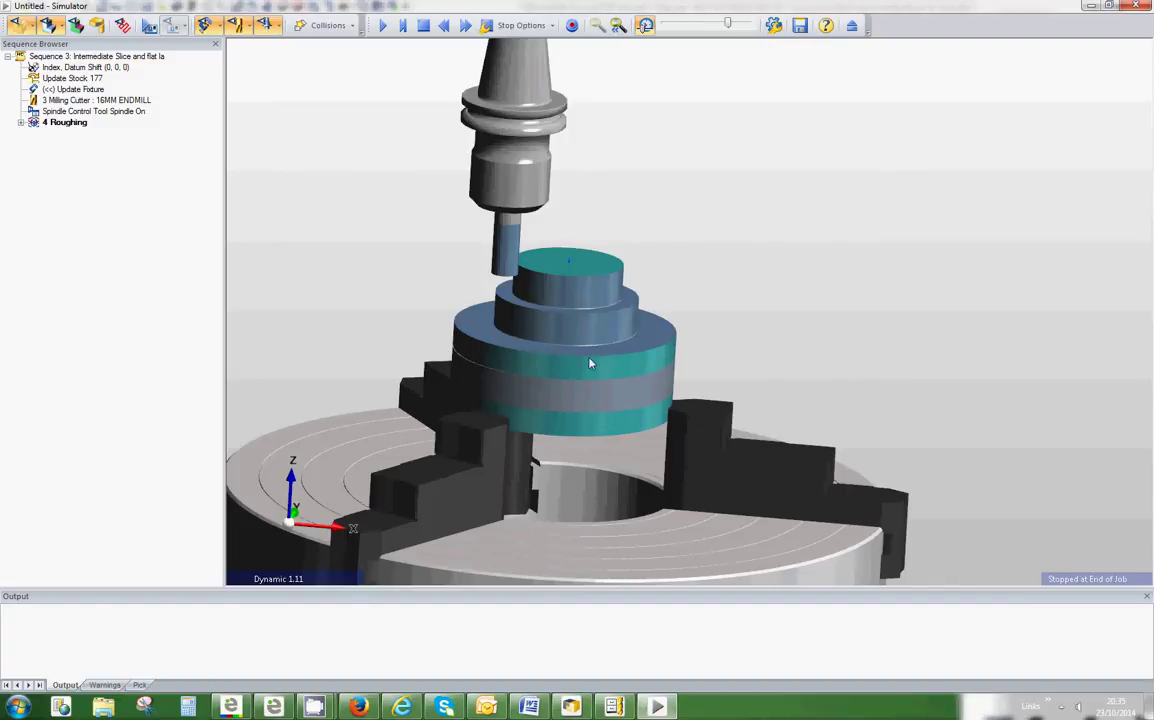
Step: Enable Detect Flat Land in the 4 Roughing depth settings and regenerate the toolpath
{"action": "left_click", "coordinate": [1133, 8]}
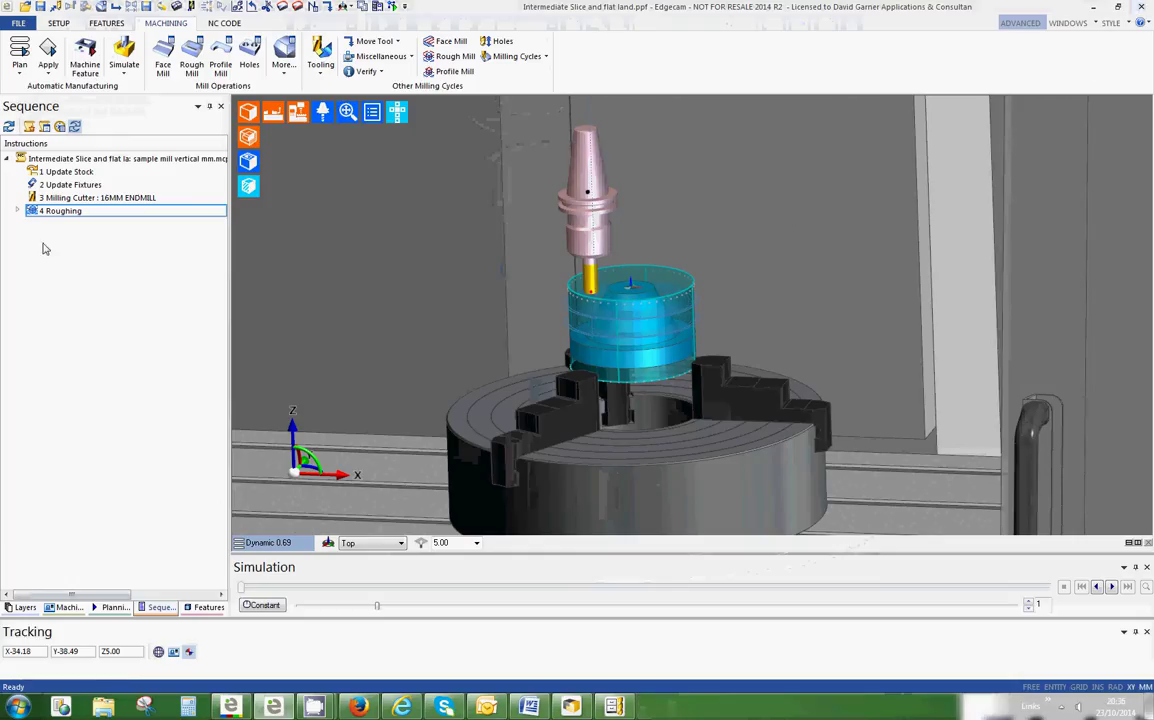
{"action": "double_click", "coordinate": [58, 211]}
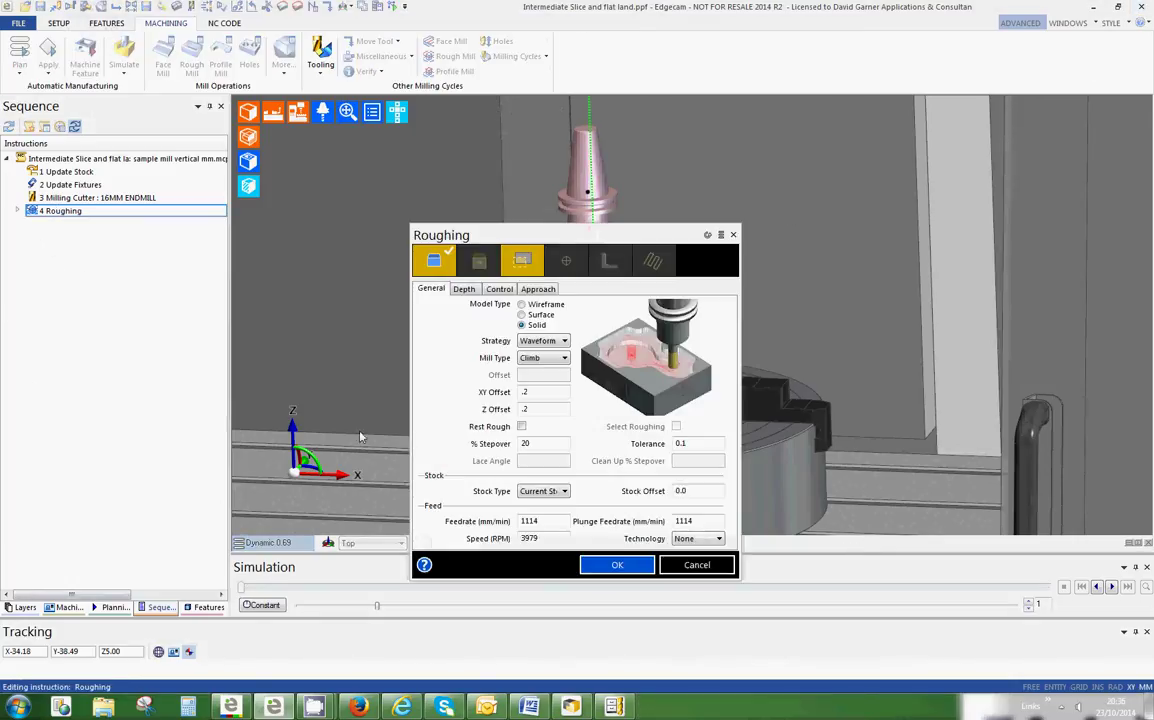
{"action": "left_click_drag", "start_coordinate": [422, 241], "coordinate": [402, 199]}
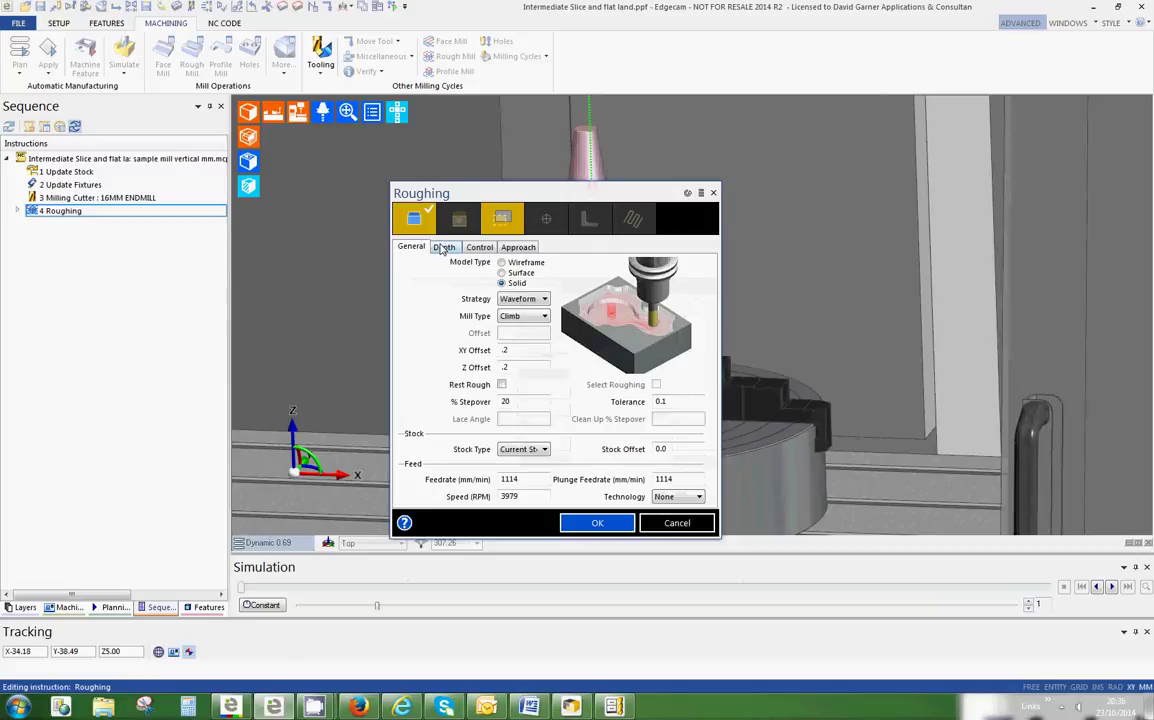
{"action": "left_click", "coordinate": [444, 247]}
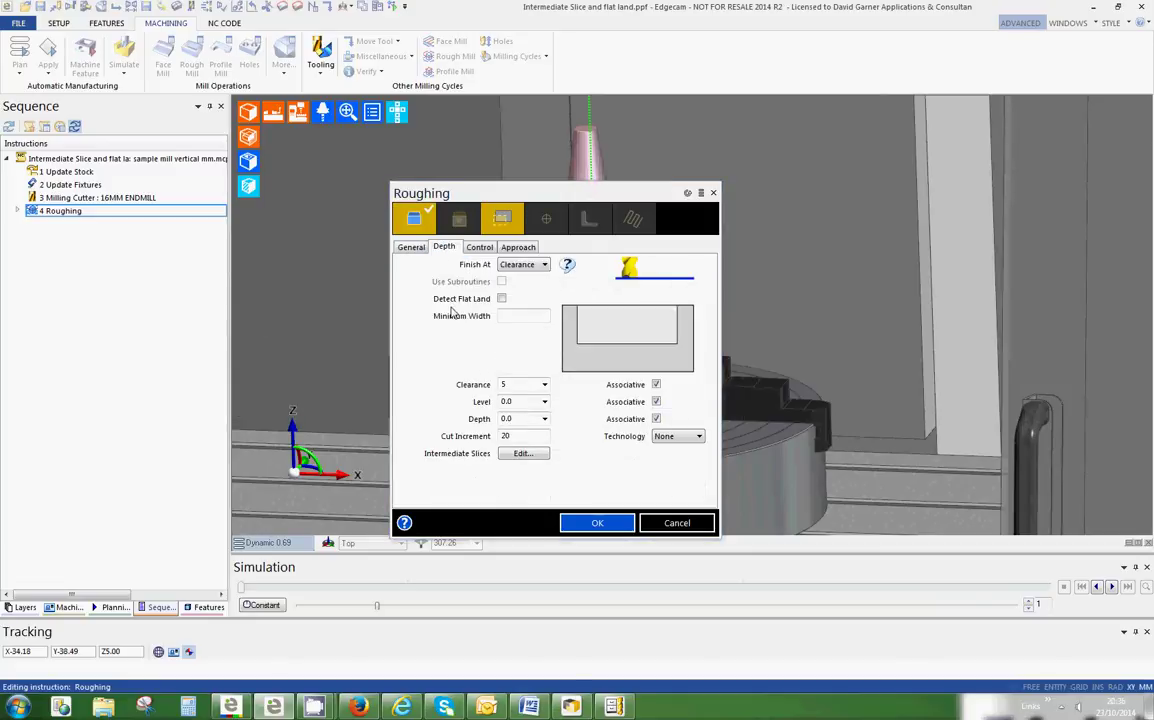
{"action": "left_click", "coordinate": [502, 299]}
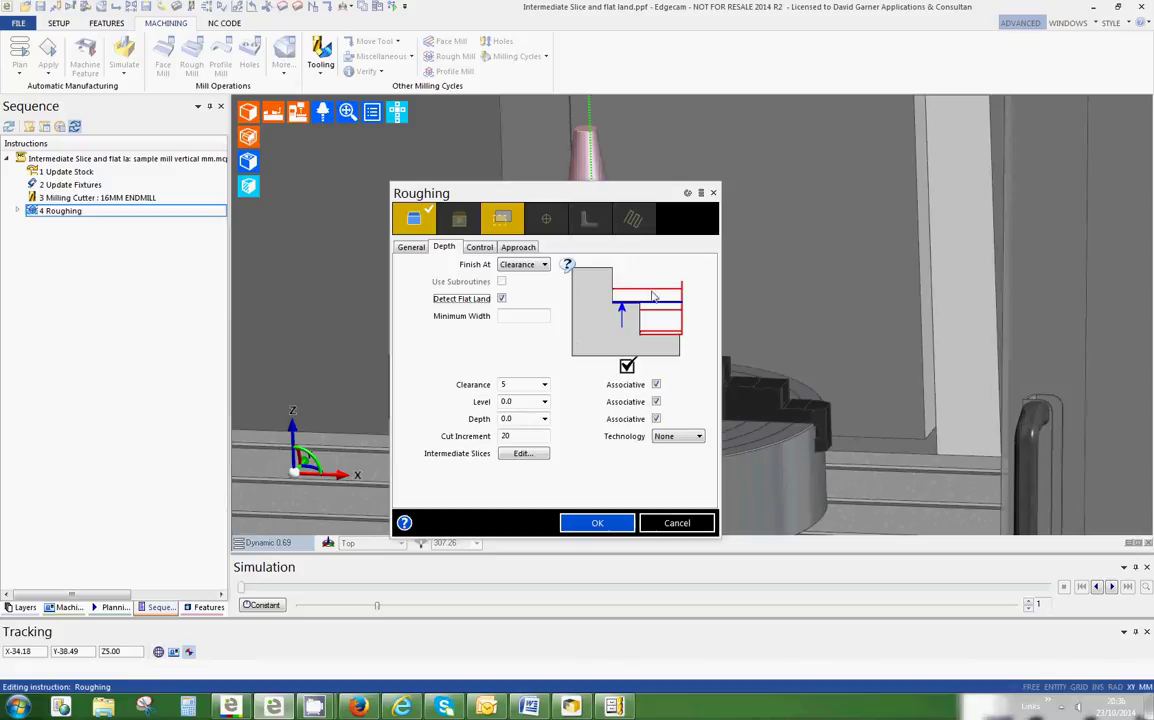
{"action": "mouse_move", "coordinate": [467, 282]}
{"action": "left_click", "coordinate": [565, 519]}
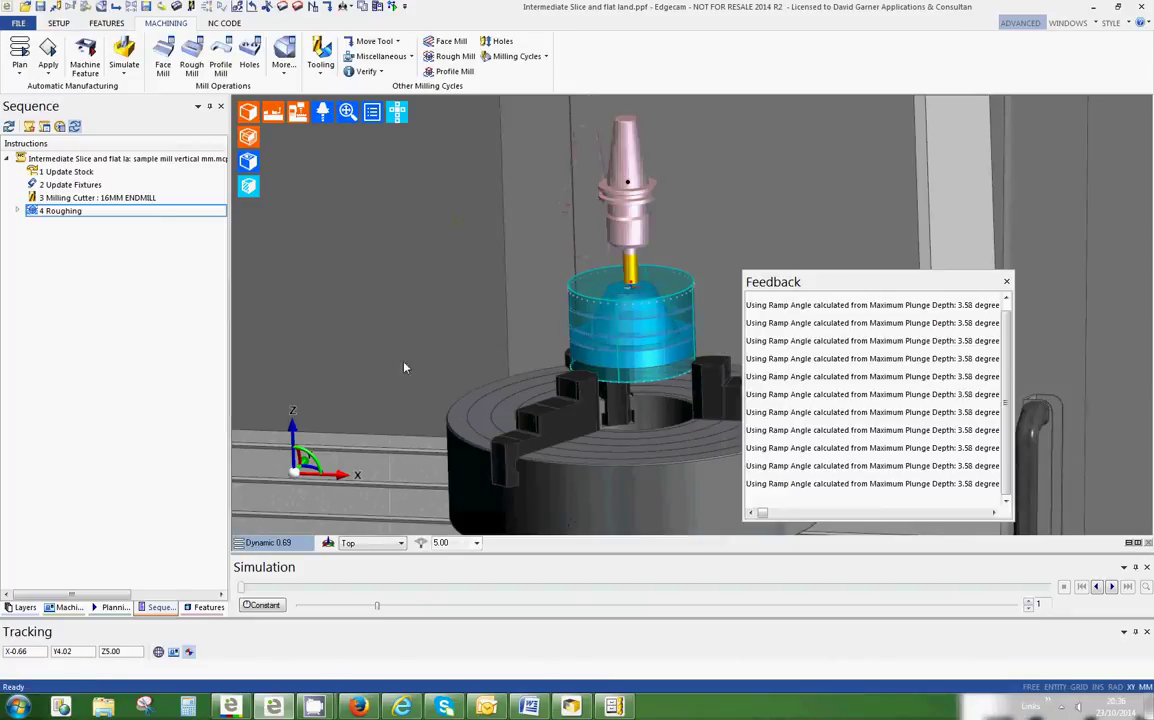
Step: Rerun the 4 Roughing simulation to job end and orbit around the finer stepped stock
{"action": "left_click", "coordinate": [126, 56]}
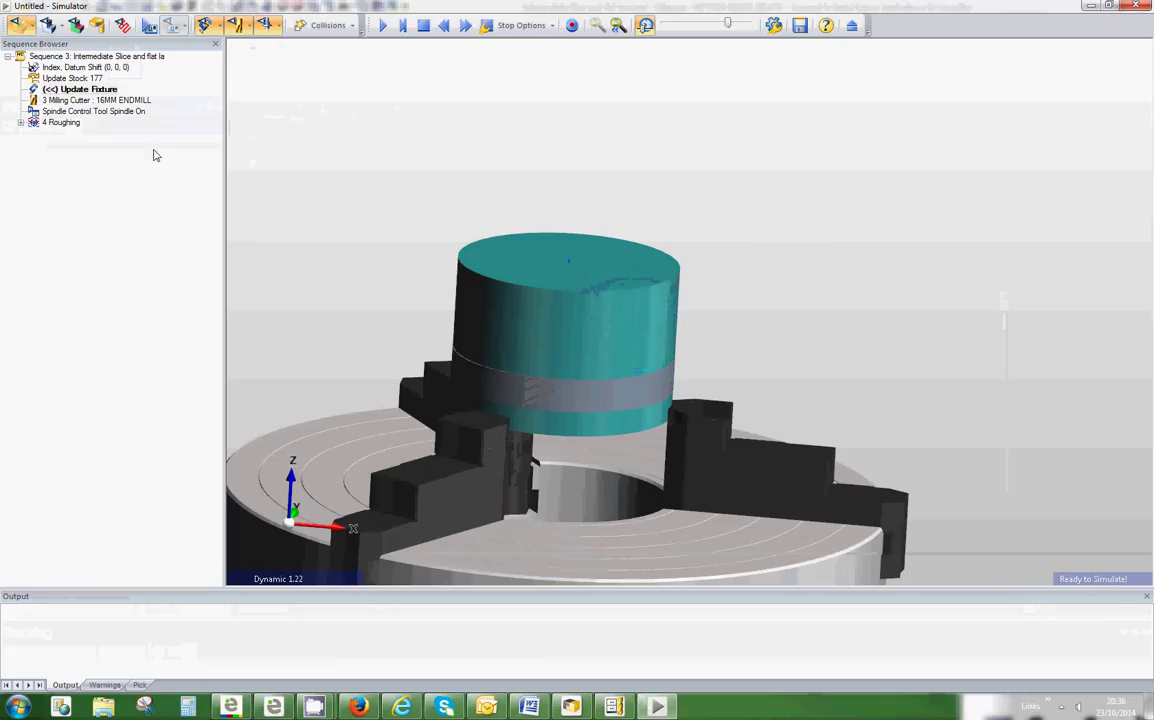
{"action": "left_click", "coordinate": [402, 26]}
{"action": "left_click", "coordinate": [384, 26]}
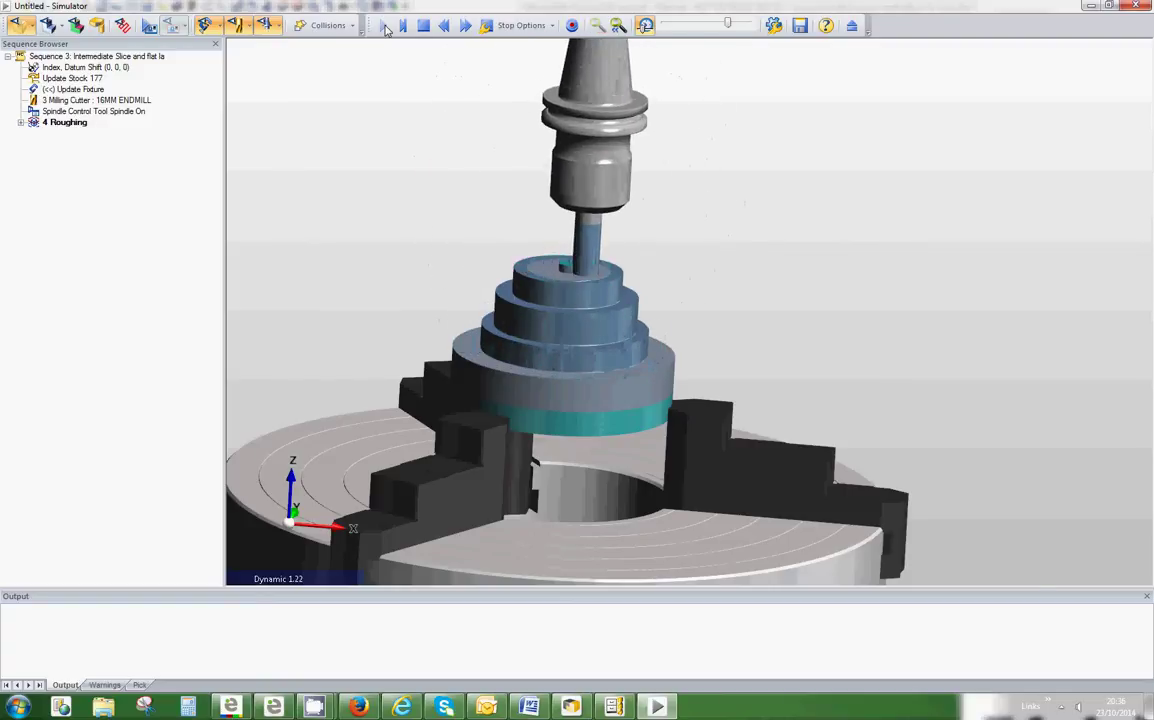
{"action": "middle_click_drag", "start_coordinate": [355, 321], "coordinate": [555, 380]}
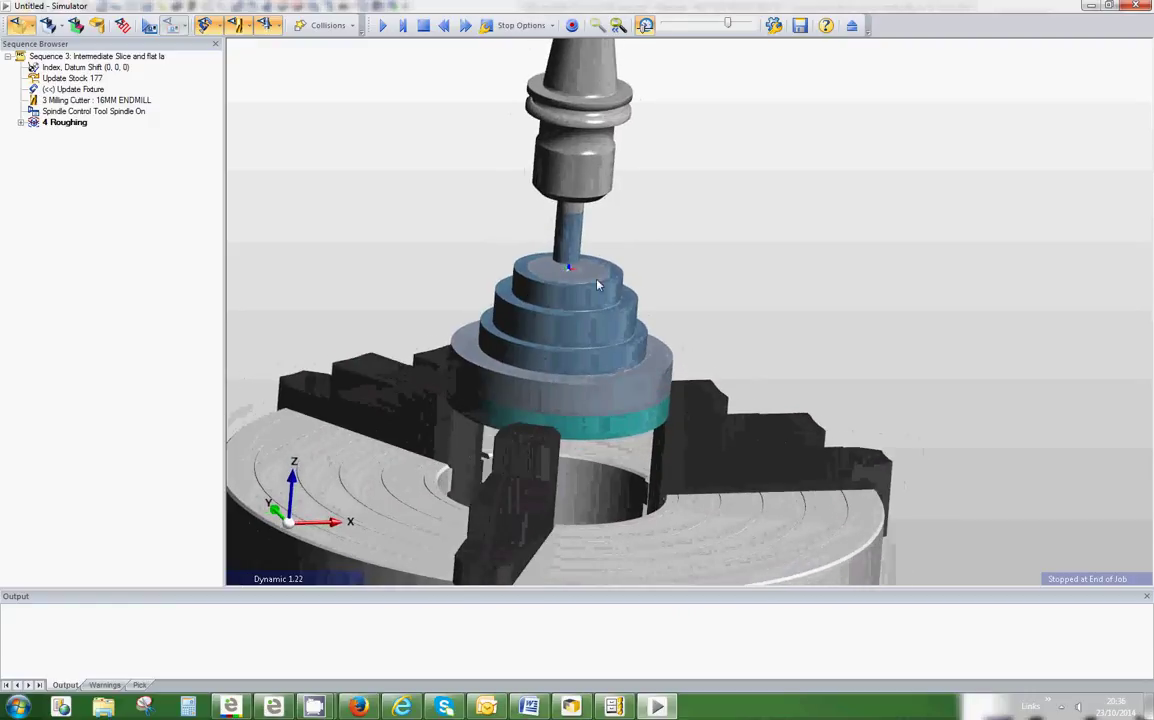
{"action": "middle_click_drag", "start_coordinate": [684, 381], "coordinate": [320, 270]}
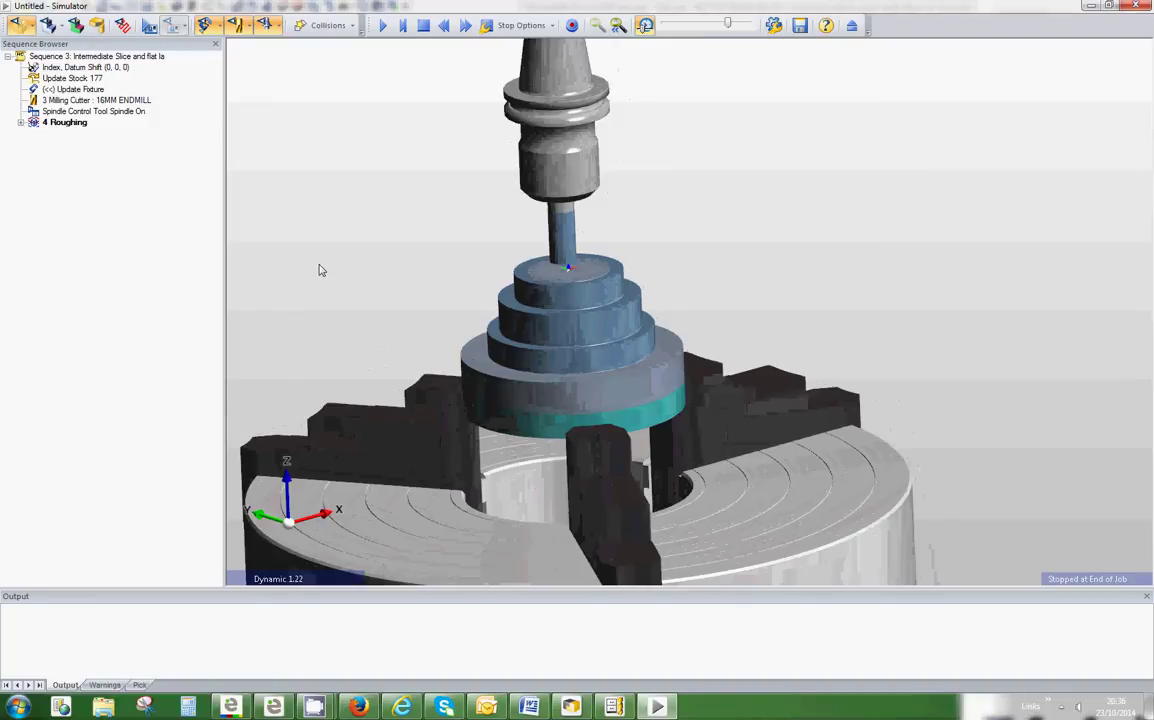
Step: Reopen 4 Roughing's Depth tab, showing Detect Flat Land on and Cut Increment 20
{"action": "left_click", "coordinate": [1135, 6]}
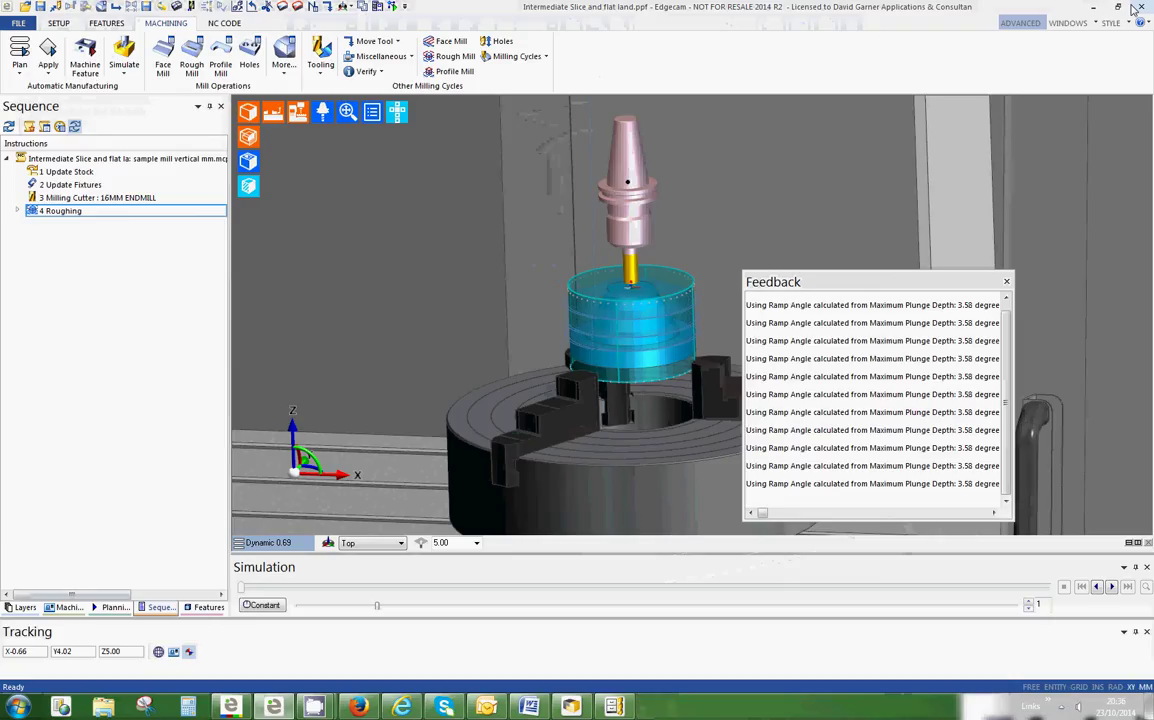
{"action": "double_click", "coordinate": [58, 211]}
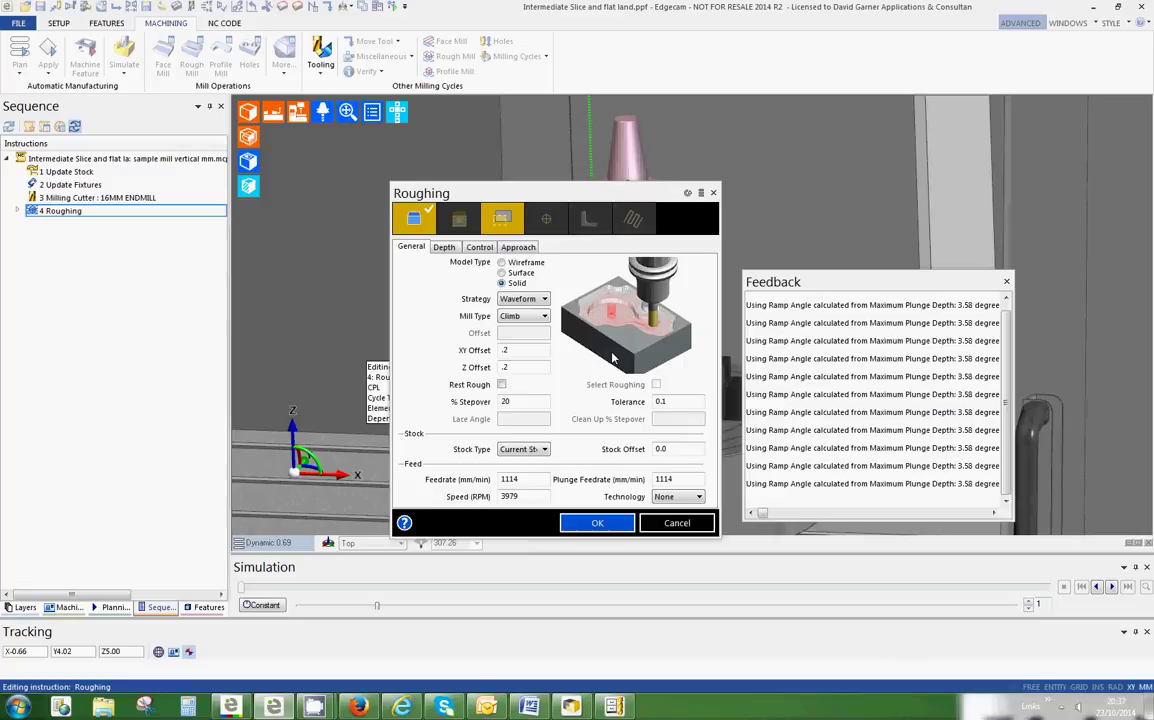
{"action": "left_click", "coordinate": [446, 247]}
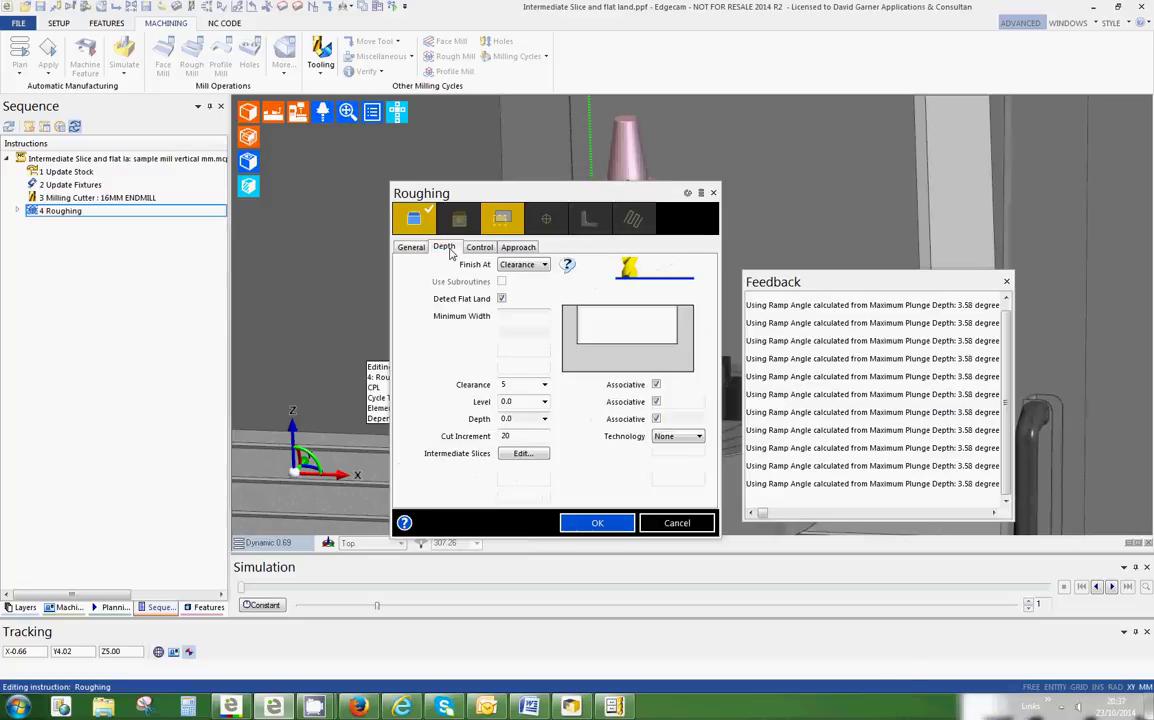
{"action": "left_click", "coordinate": [411, 247]}
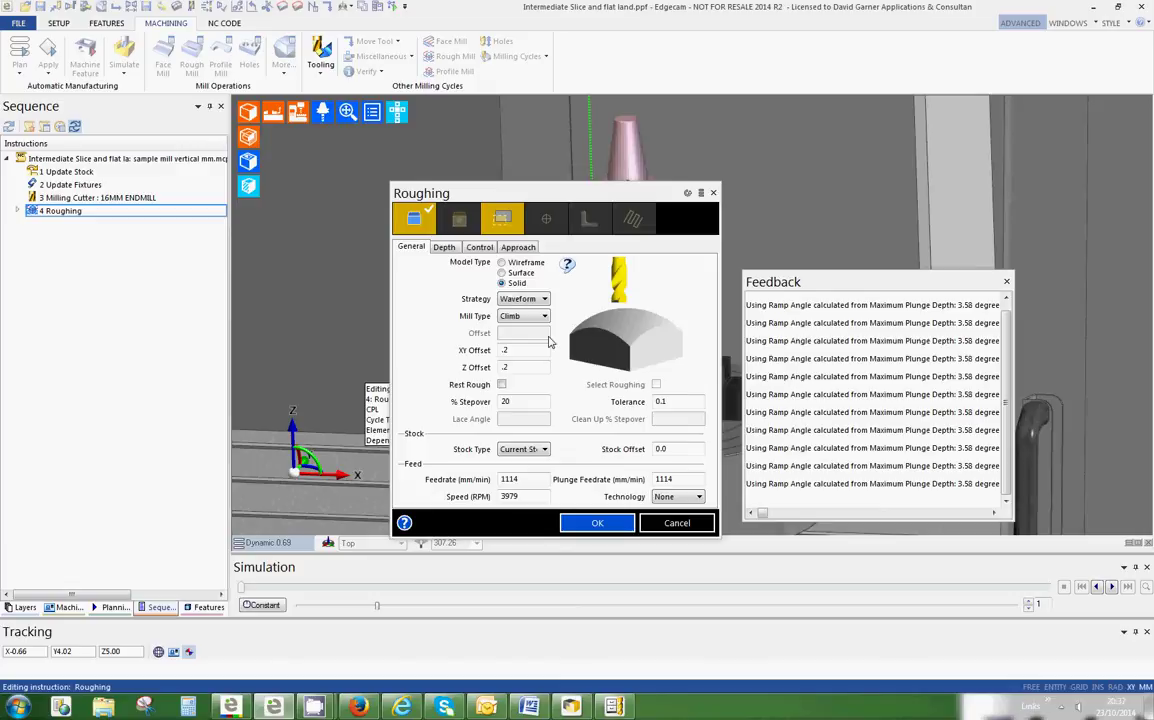
{"action": "left_click", "coordinate": [446, 249]}
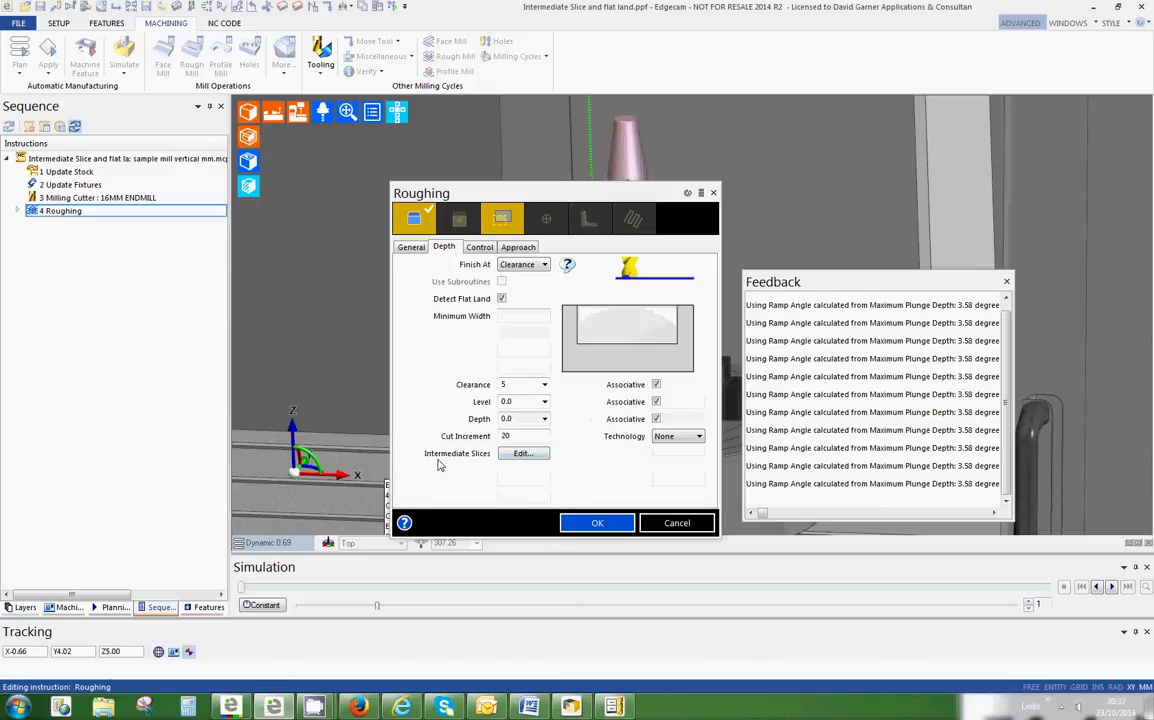
Step: Add intermediate slices with cut increment 1, clear the 100 Percentage Feed, and regenerate roughing
{"action": "left_click", "coordinate": [521, 454]}
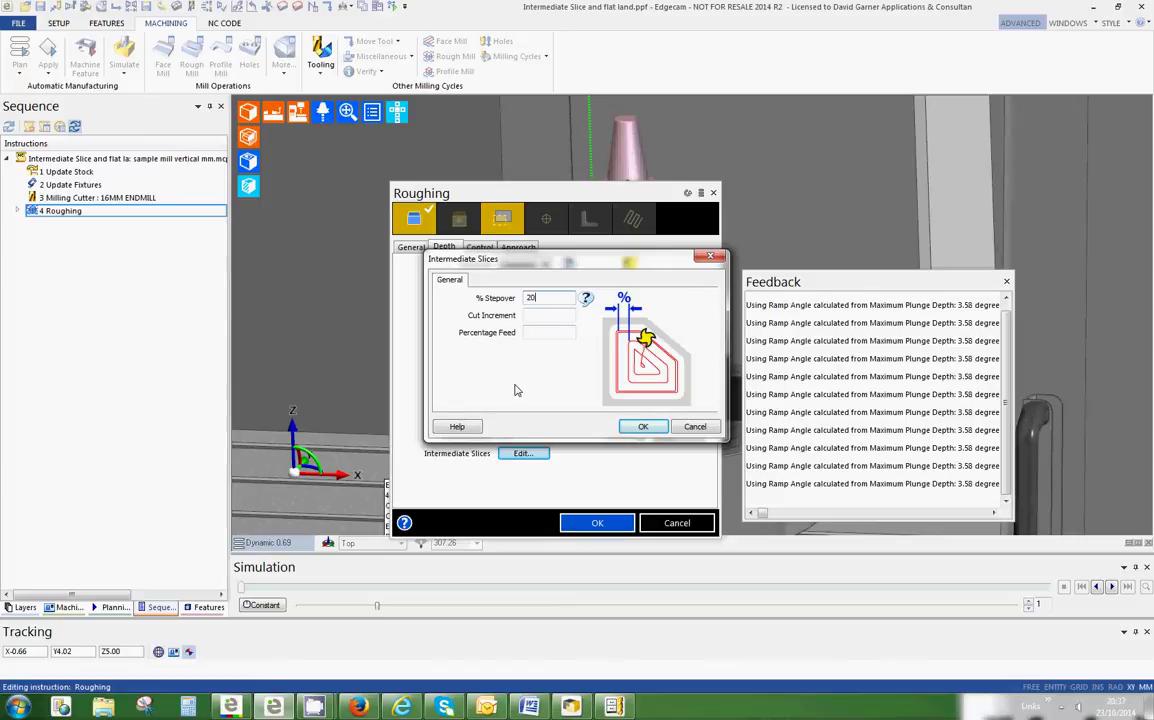
{"action": "left_click", "coordinate": [538, 317]}
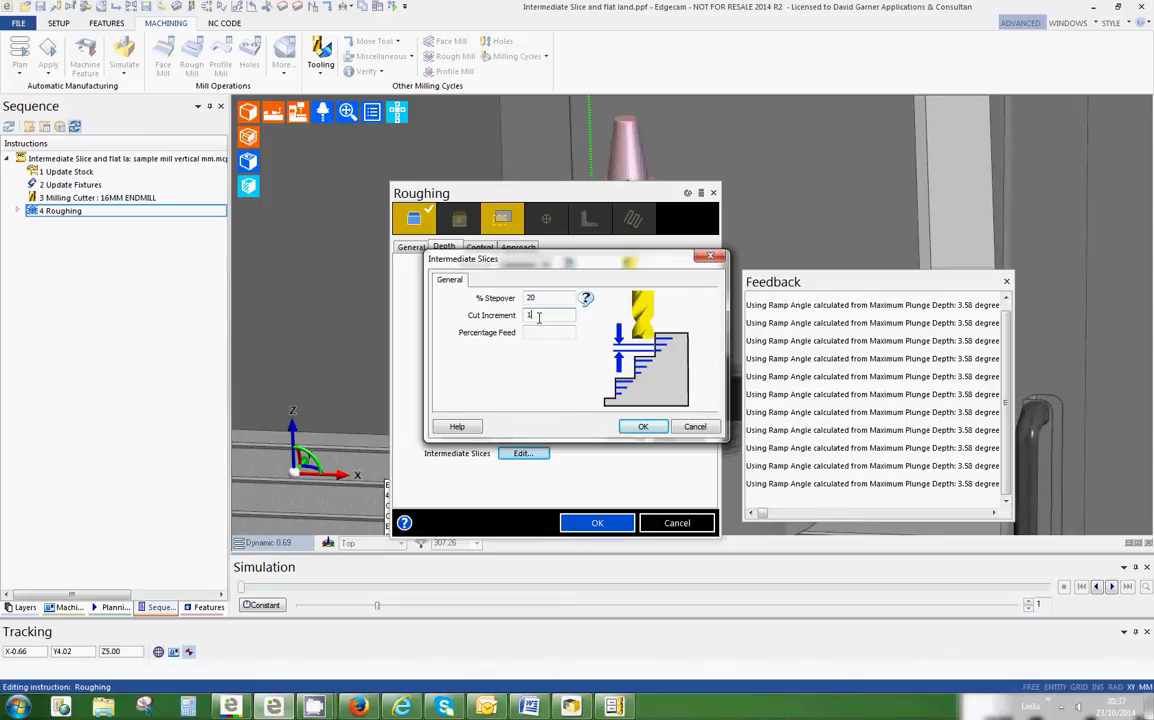
{"action": "left_click", "coordinate": [527, 332]}
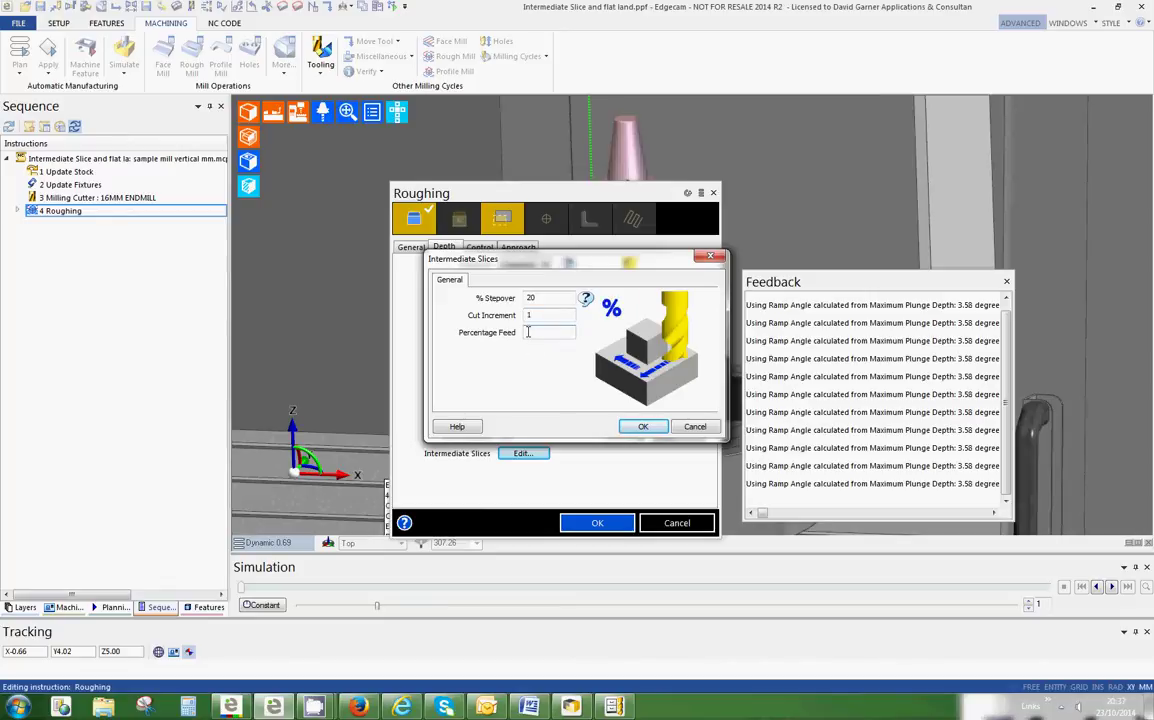
{"action": "key", "text": "Delete"}
{"action": "key", "text": "Delete"}
{"action": "key", "text": "Delete"}
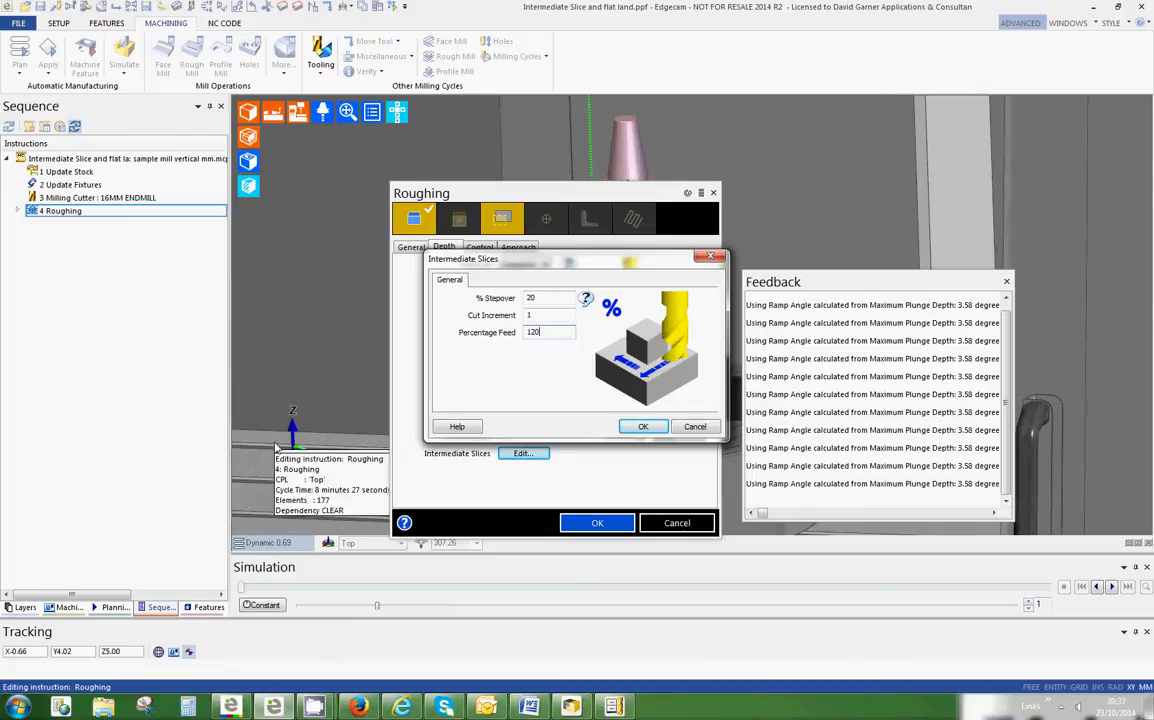
{"action": "left_click", "coordinate": [644, 426]}
{"action": "left_click", "coordinate": [594, 524]}
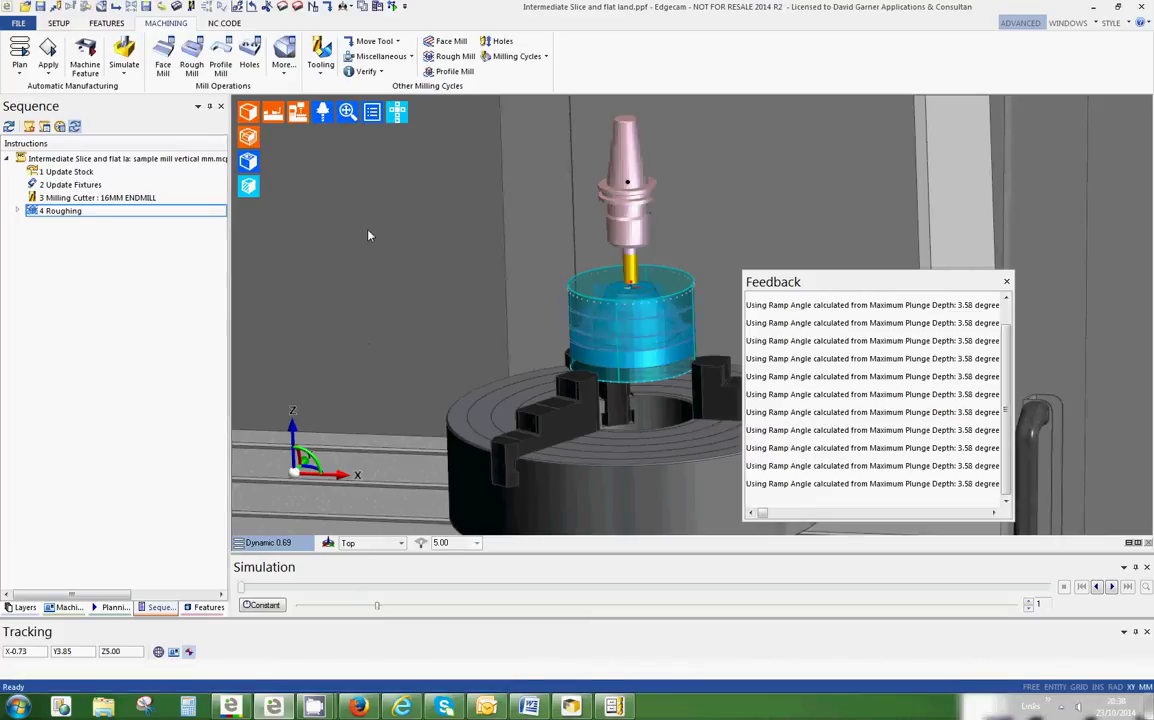
Step: Launch the simulator and run the updated roughing until it halts at a collision
{"action": "left_click", "coordinate": [125, 52]}
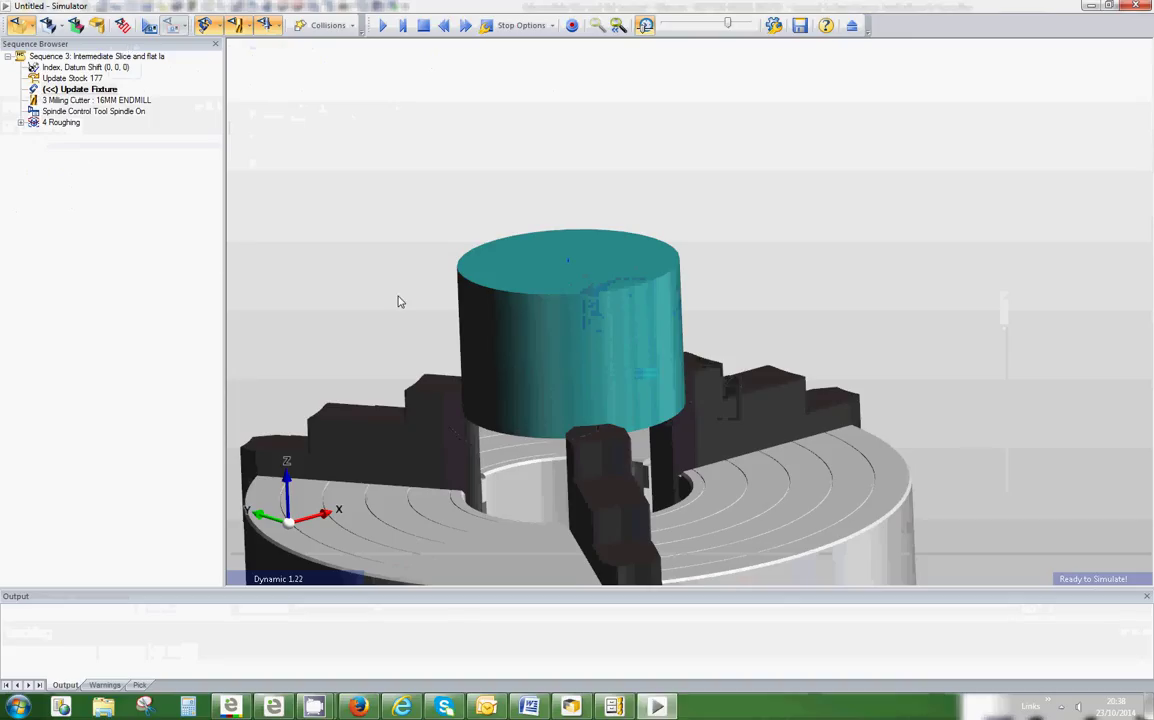
{"action": "middle_click_drag", "start_coordinate": [398, 301], "coordinate": [580, 250]}
{"action": "left_click", "coordinate": [384, 27]}
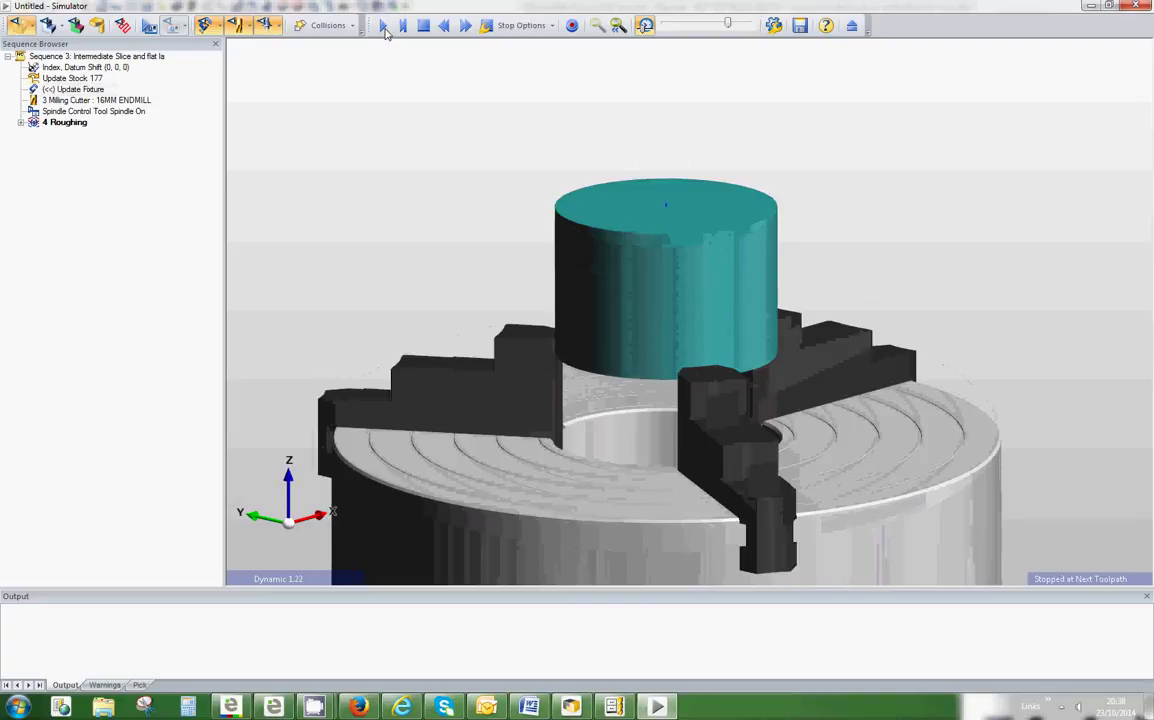
{"action": "left_click", "coordinate": [384, 27]}
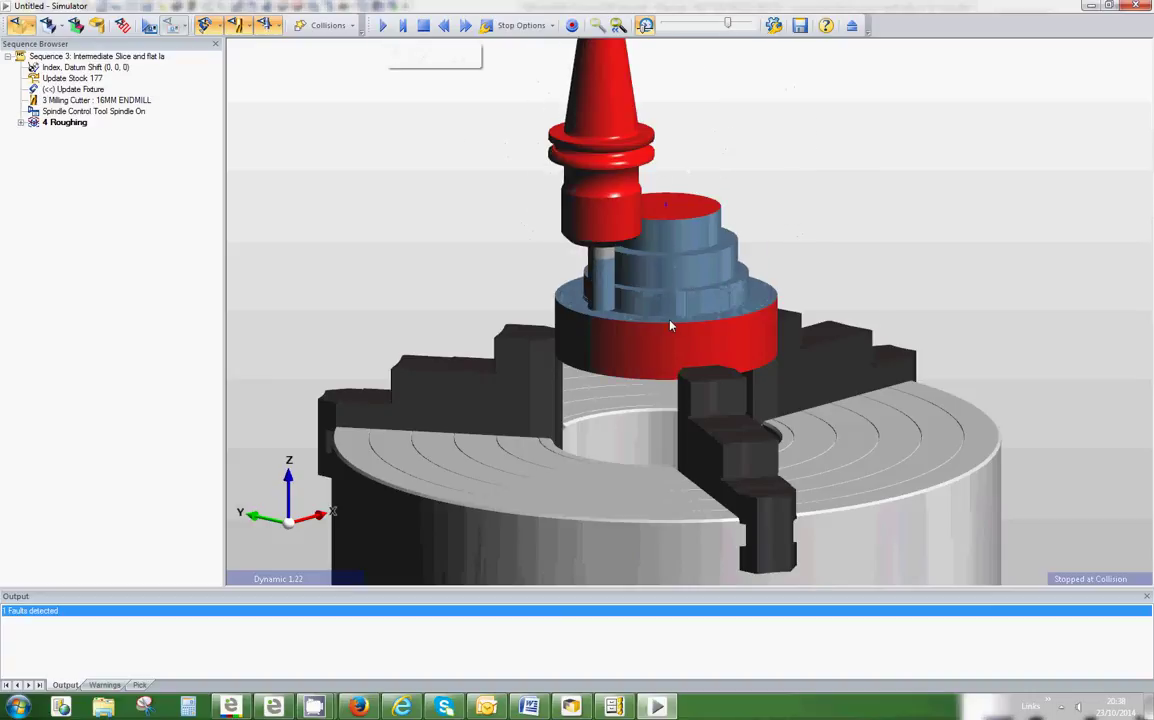
Step: Orbit and zoom to inspect the holder colliding with the stepped stock, then bring up Stop Options
{"action": "middle_click_drag", "start_coordinate": [670, 325], "coordinate": [449, 271]}
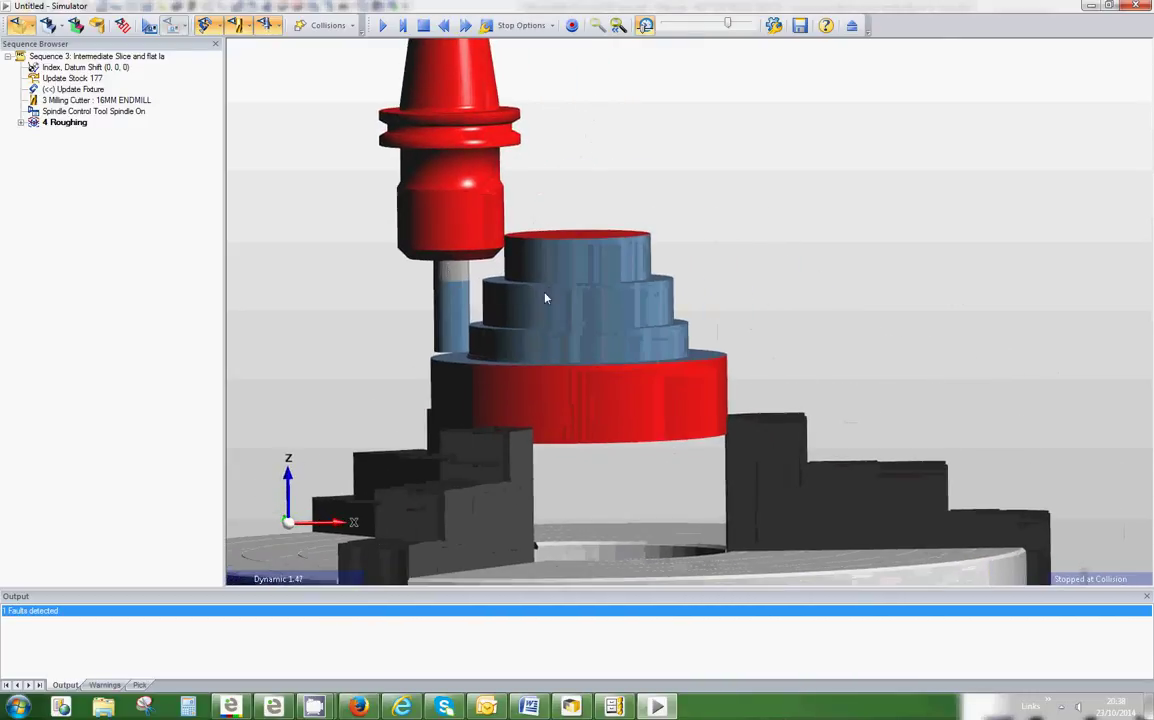
{"action": "middle_click_drag", "start_coordinate": [545, 298], "coordinate": [578, 302]}
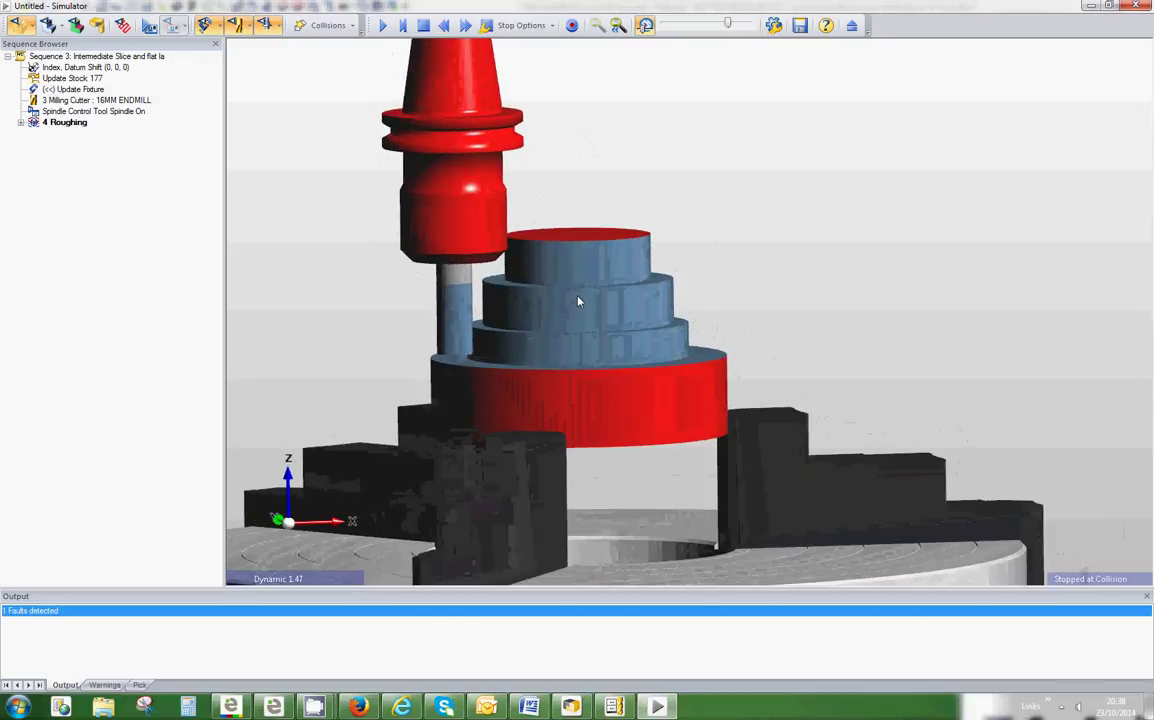
{"action": "scroll", "coordinate": [507, 335], "scroll_direction": "up", "scroll_amount": 2}
{"action": "middle_click_drag", "start_coordinate": [373, 314], "coordinate": [417, 332]}
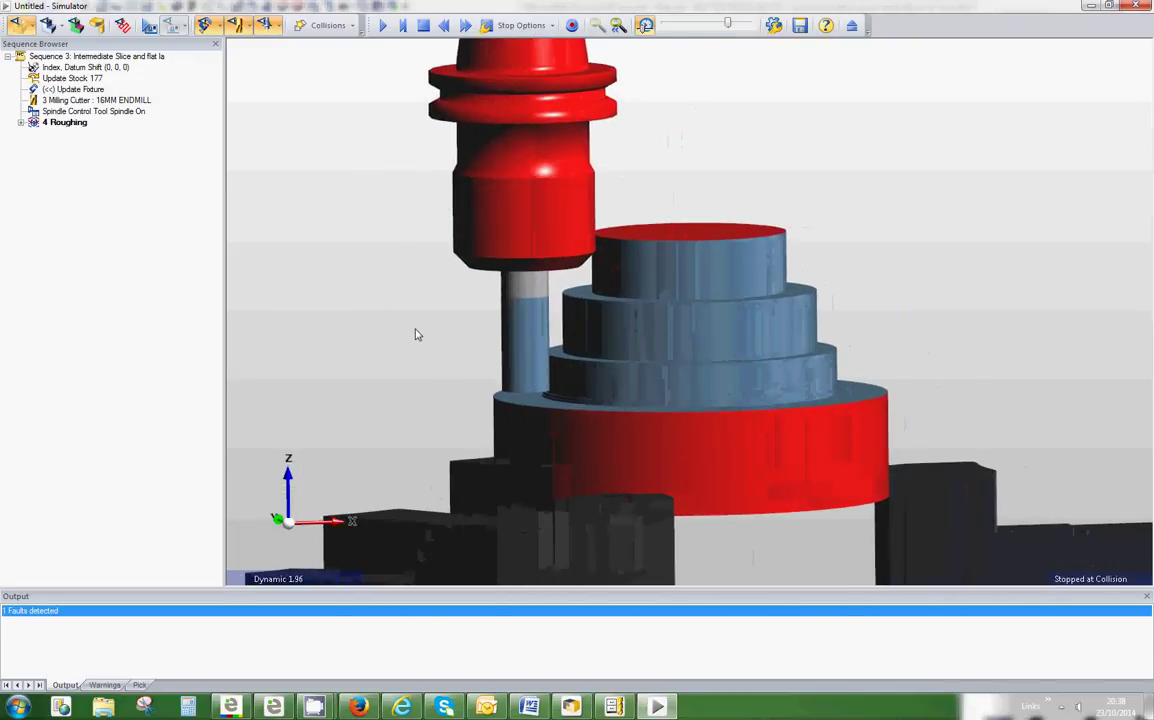
{"action": "left_click", "coordinate": [501, 29]}
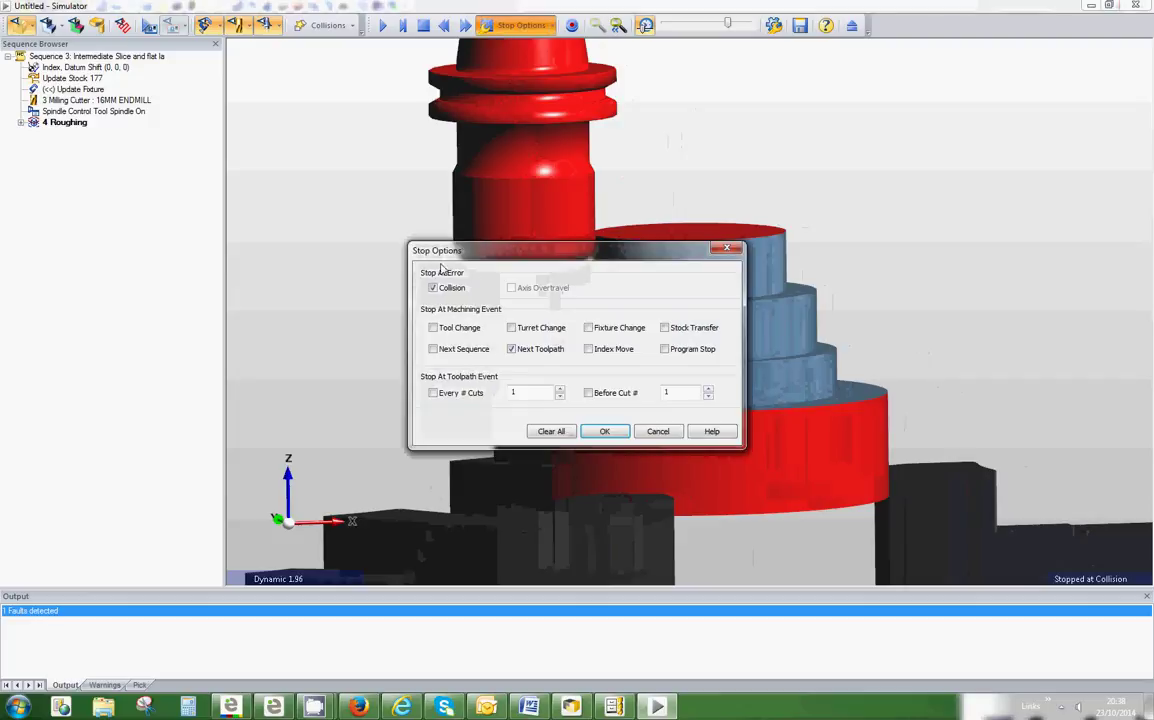
Step: Run the roughing to End of Job (80 faults), view the stepped cone from above, and close the Simulator
{"action": "left_click", "coordinate": [602, 432]}
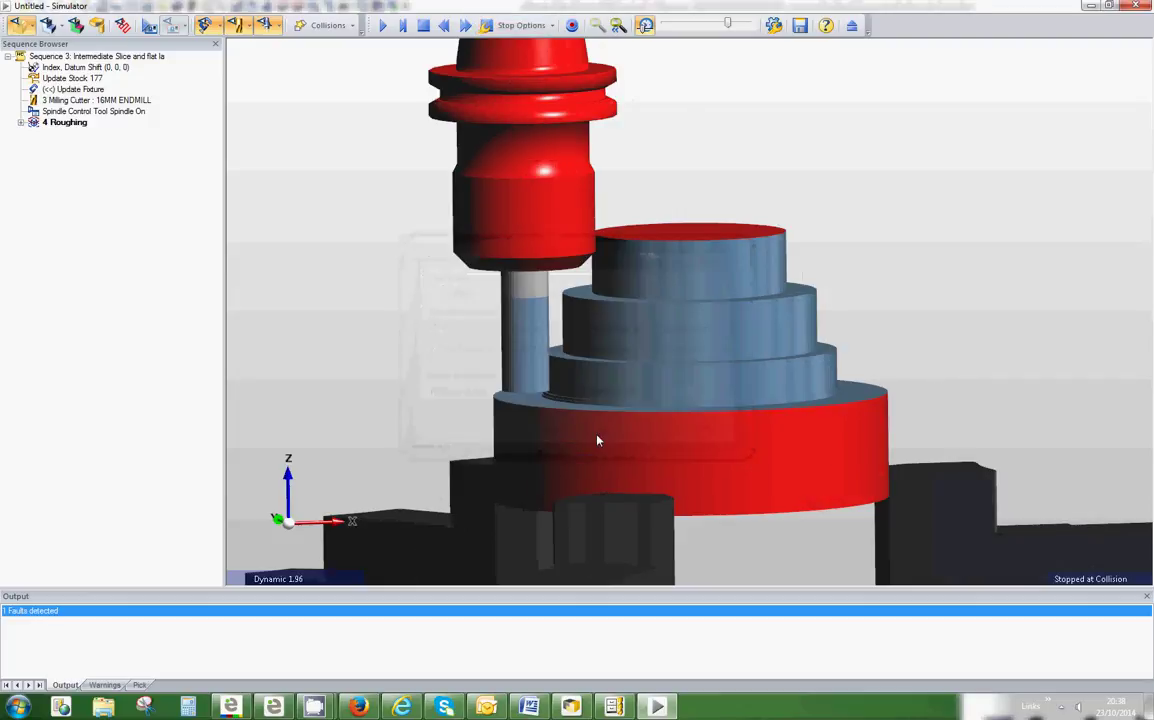
{"action": "left_click", "coordinate": [381, 26]}
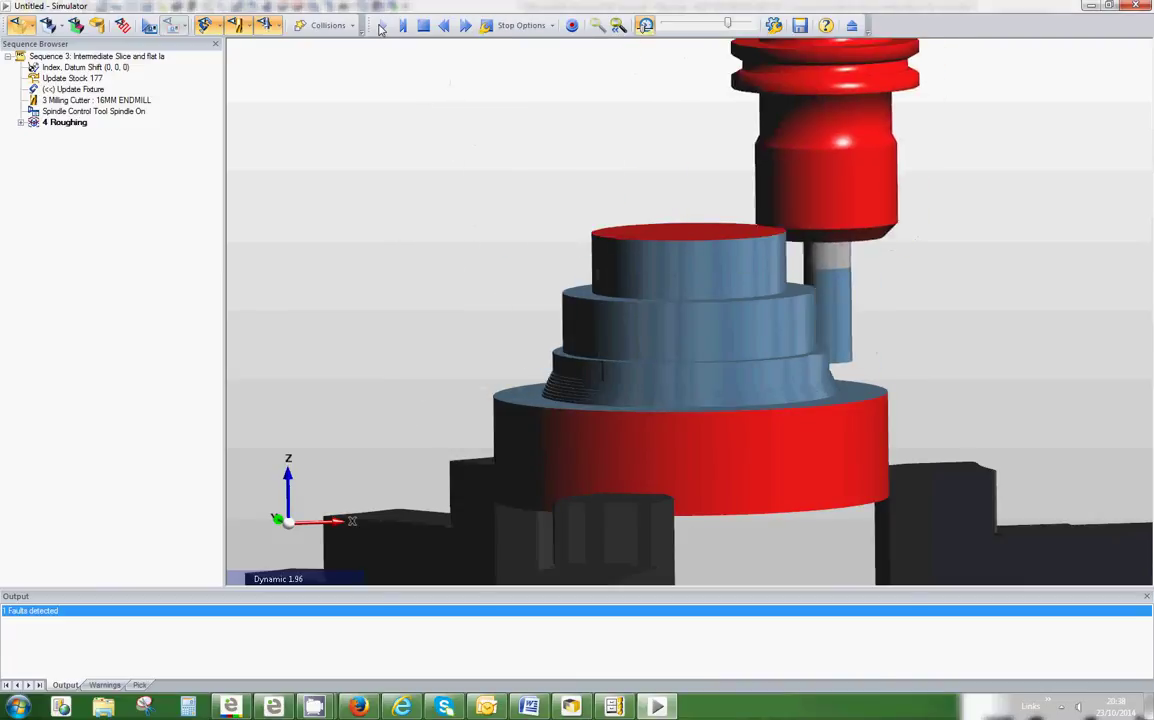
{"action": "left_click", "coordinate": [381, 26]}
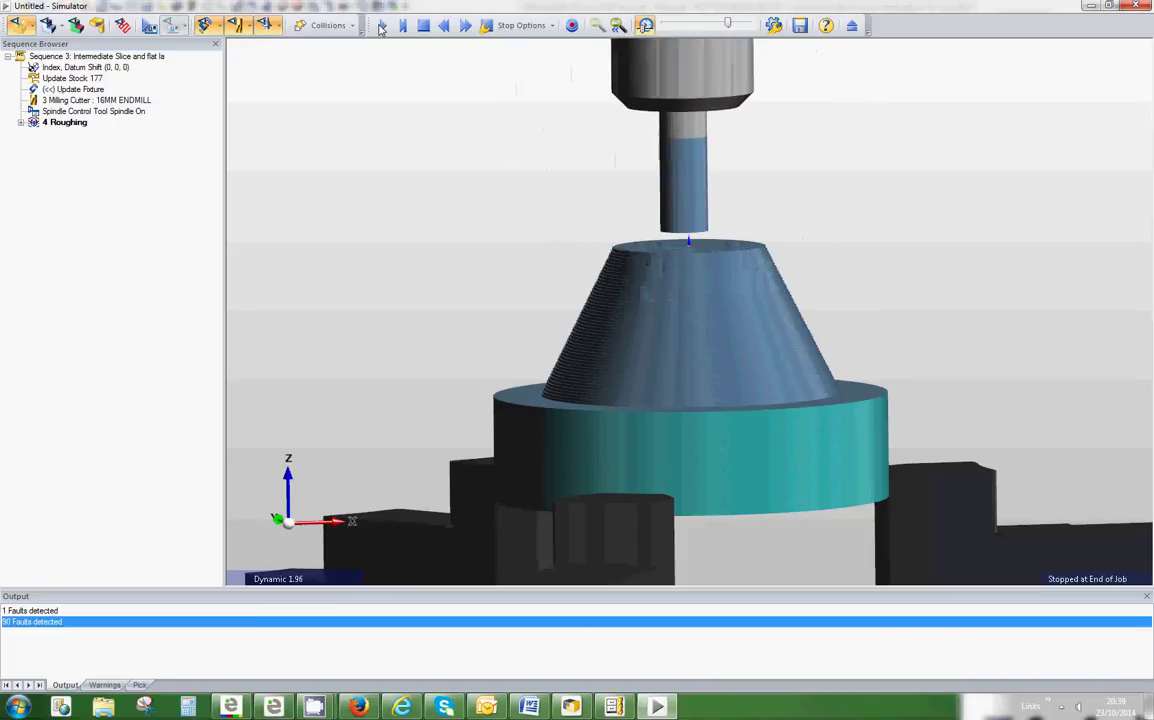
{"action": "middle_click_drag", "start_coordinate": [598, 290], "coordinate": [623, 343]}
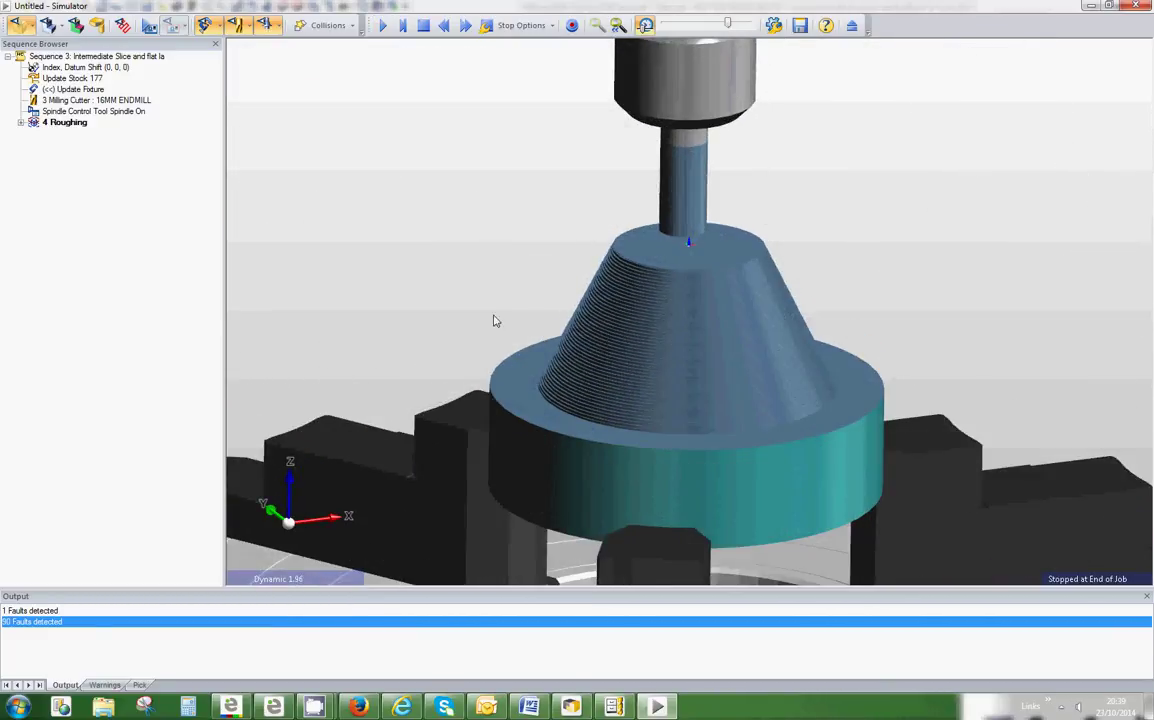
{"action": "middle_click_drag", "start_coordinate": [415, 377], "coordinate": [449, 383]}
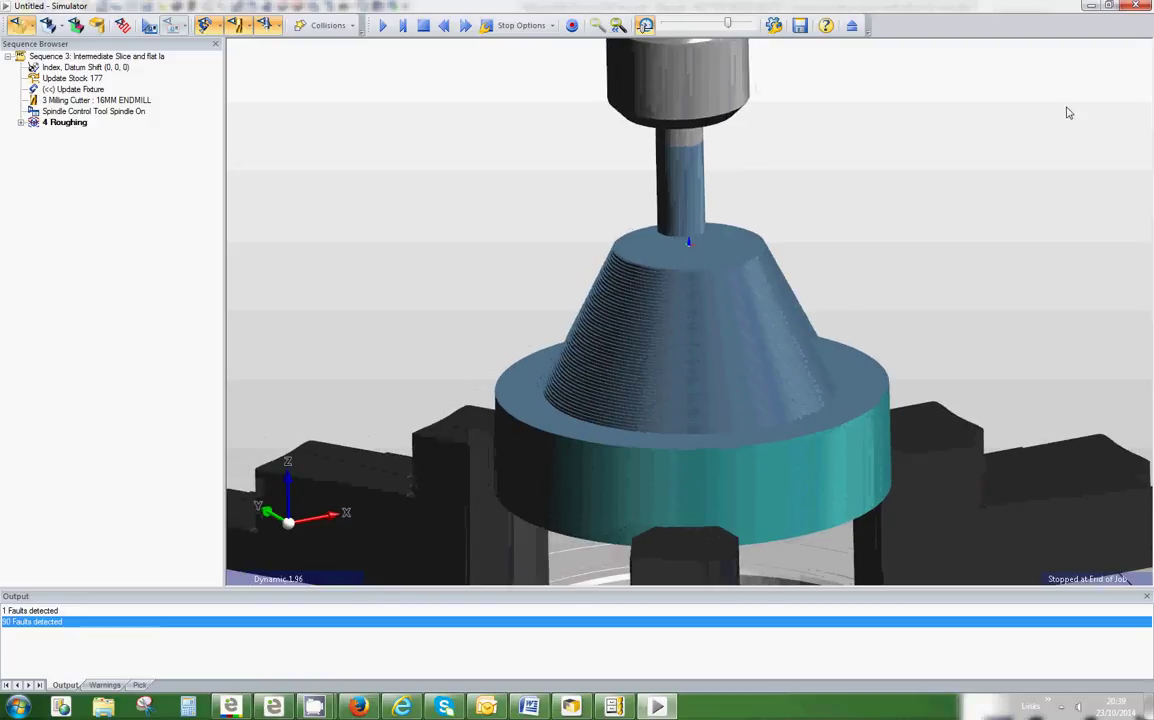
{"action": "left_click", "coordinate": [1030, 8]}
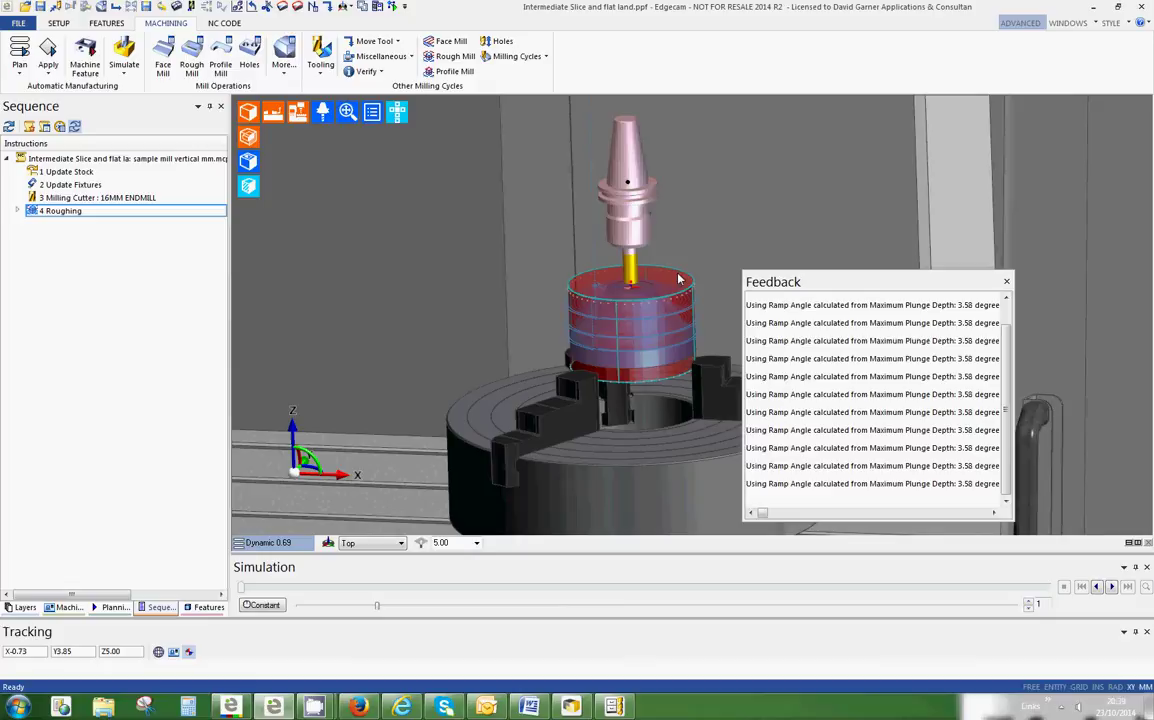
Step: Replace the milling cutter with 16MM ENDMILL LS from the tool store and regenerate the roughing
{"action": "double_click", "coordinate": [140, 198]}
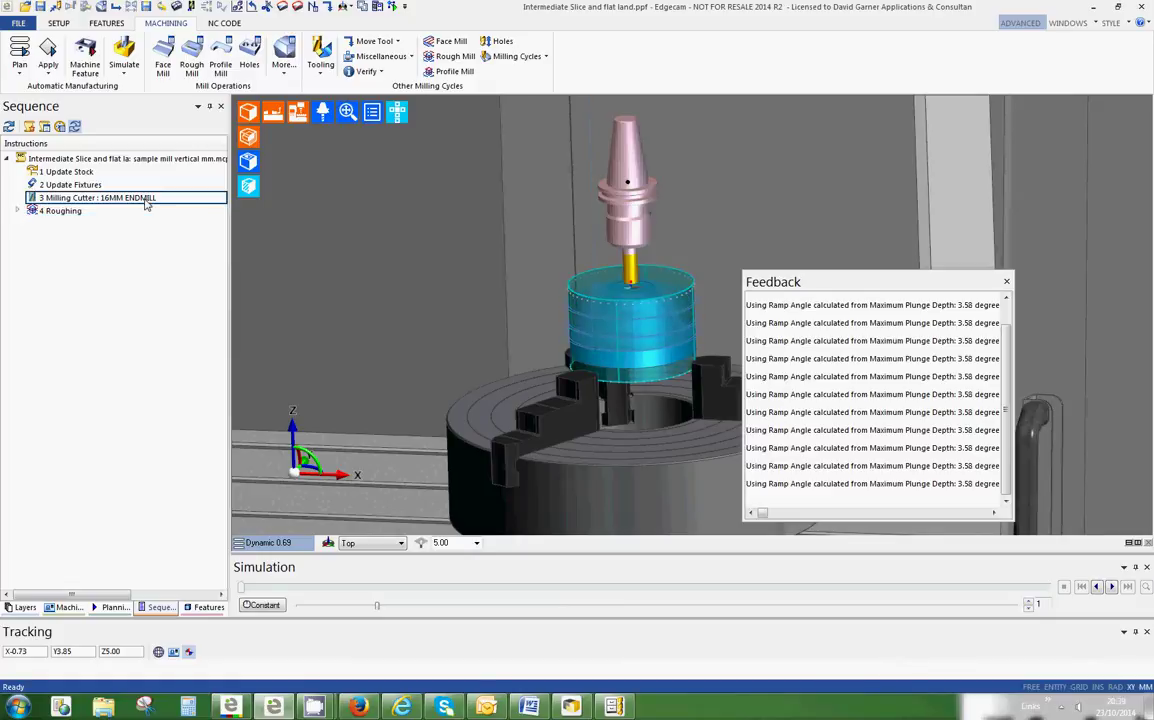
{"action": "left_click", "coordinate": [672, 230]}
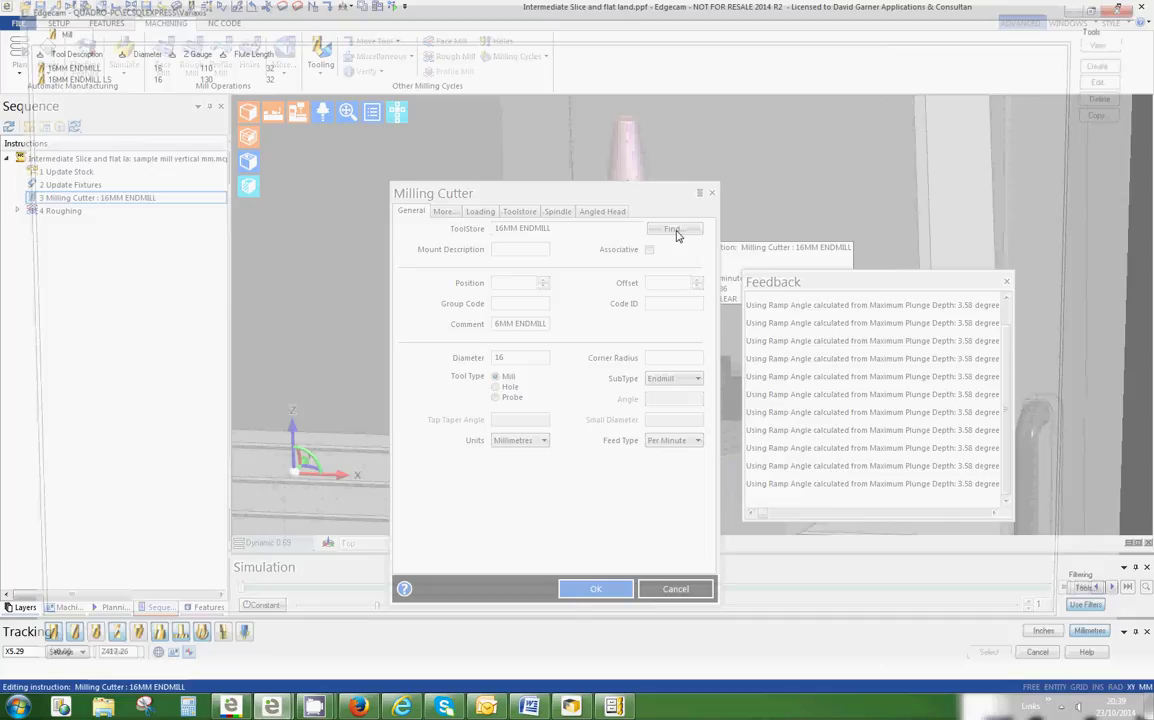
{"action": "left_click", "coordinate": [57, 78]}
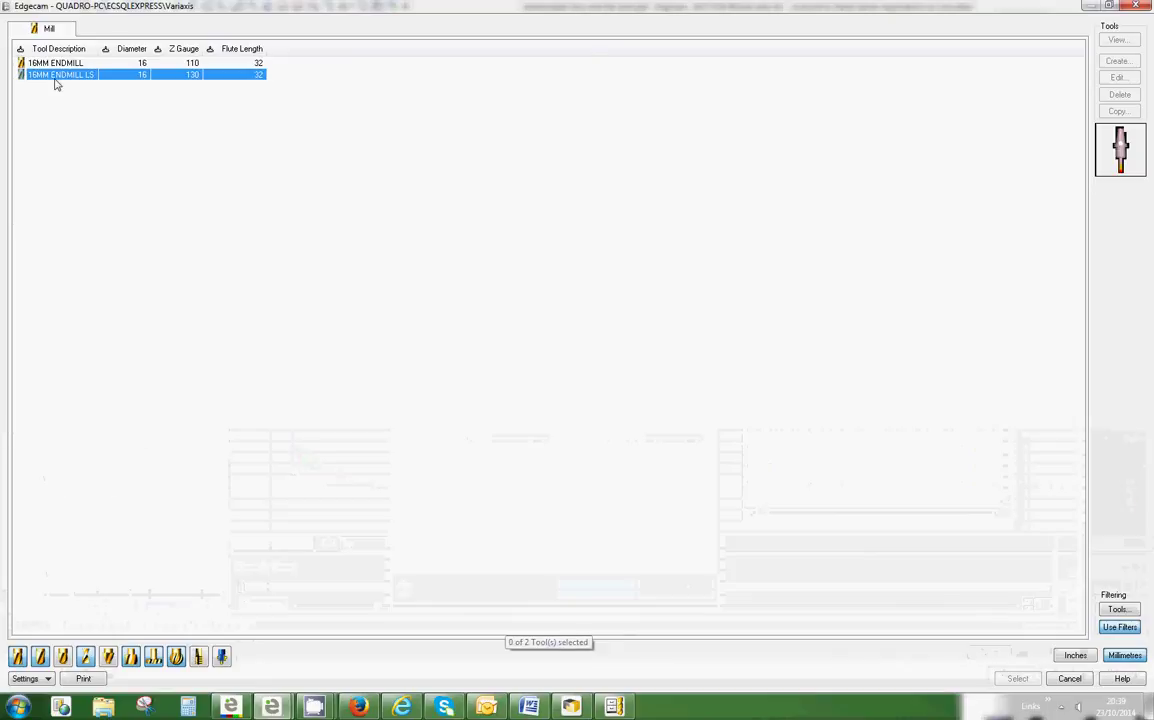
{"action": "left_click", "coordinate": [1008, 680]}
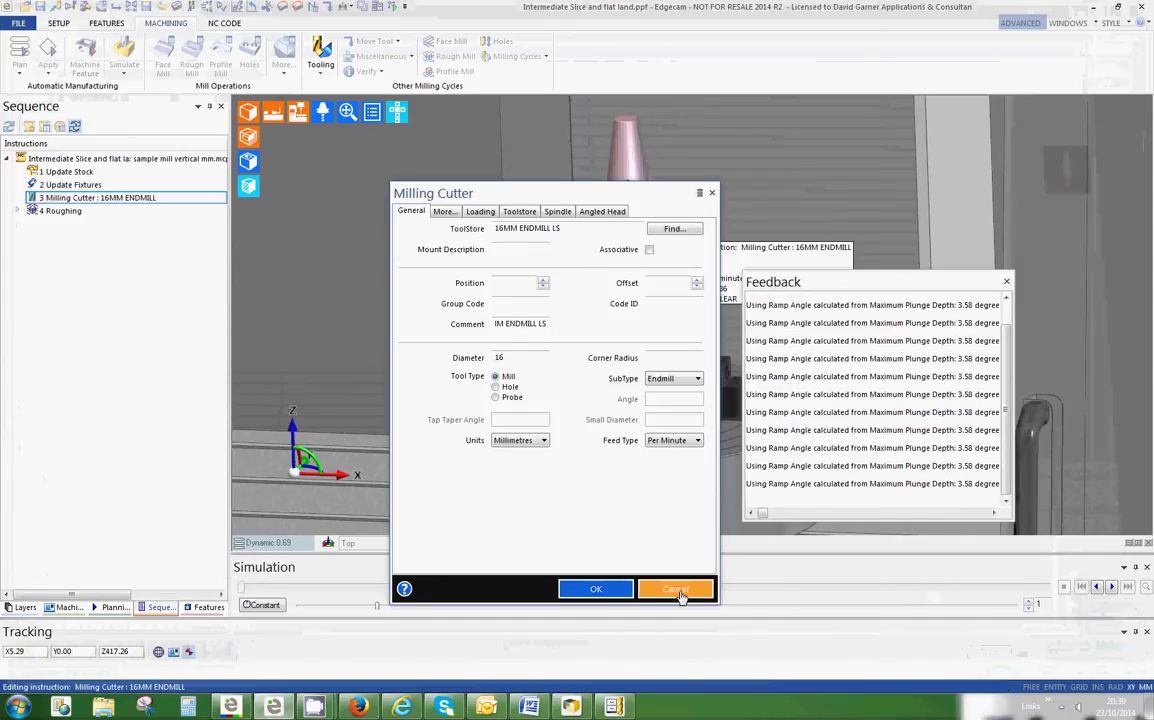
{"action": "left_click", "coordinate": [592, 590]}
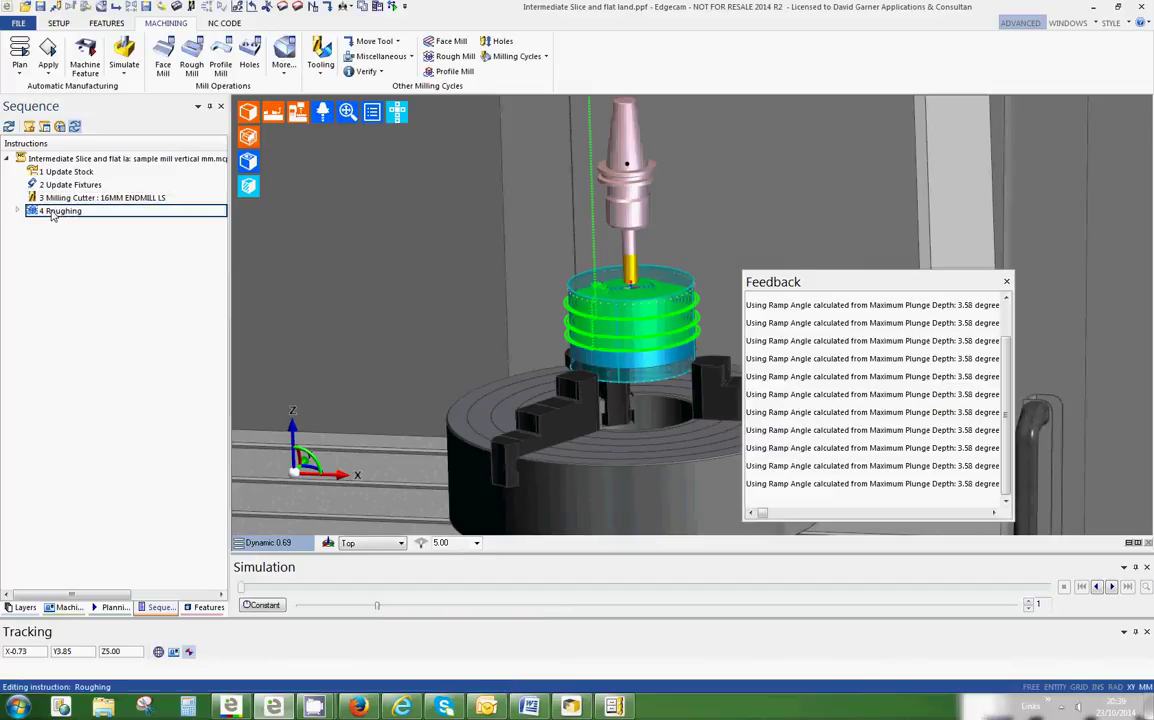
Step: Set the roughing's intermediate slice cut increment to 15 and regenerate the toolpath
{"action": "double_click", "coordinate": [52, 213]}
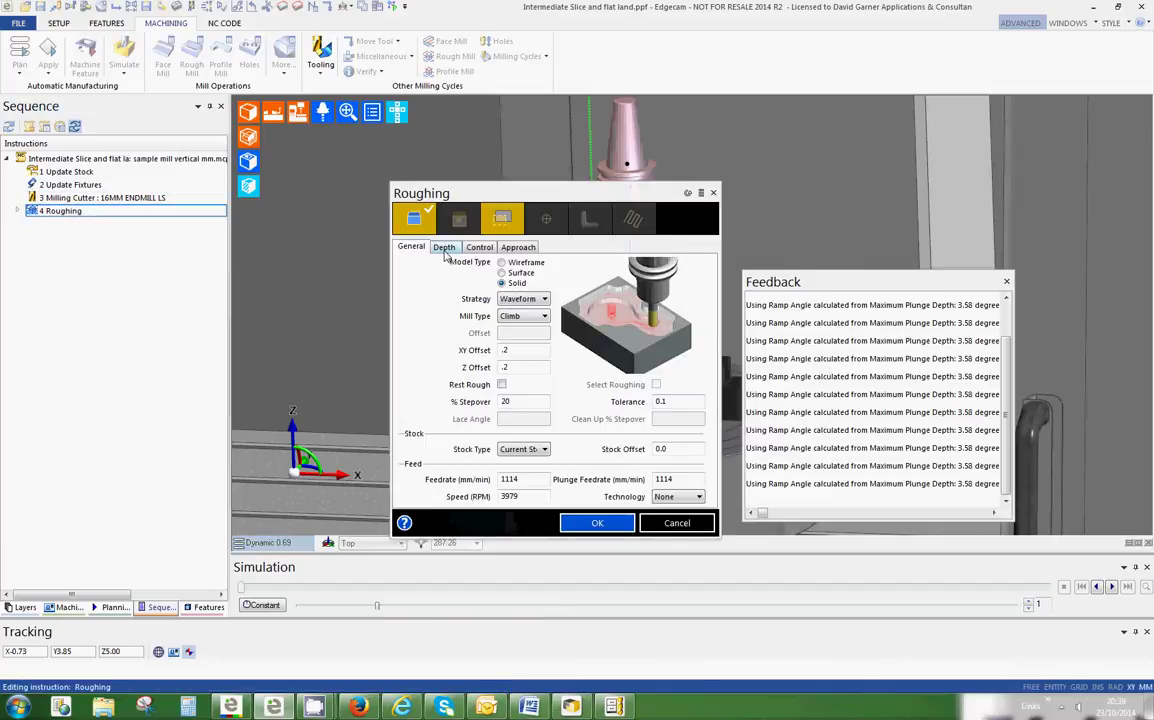
{"action": "left_click", "coordinate": [445, 249]}
{"action": "left_click", "coordinate": [524, 454]}
{"action": "double_click", "coordinate": [541, 316]}
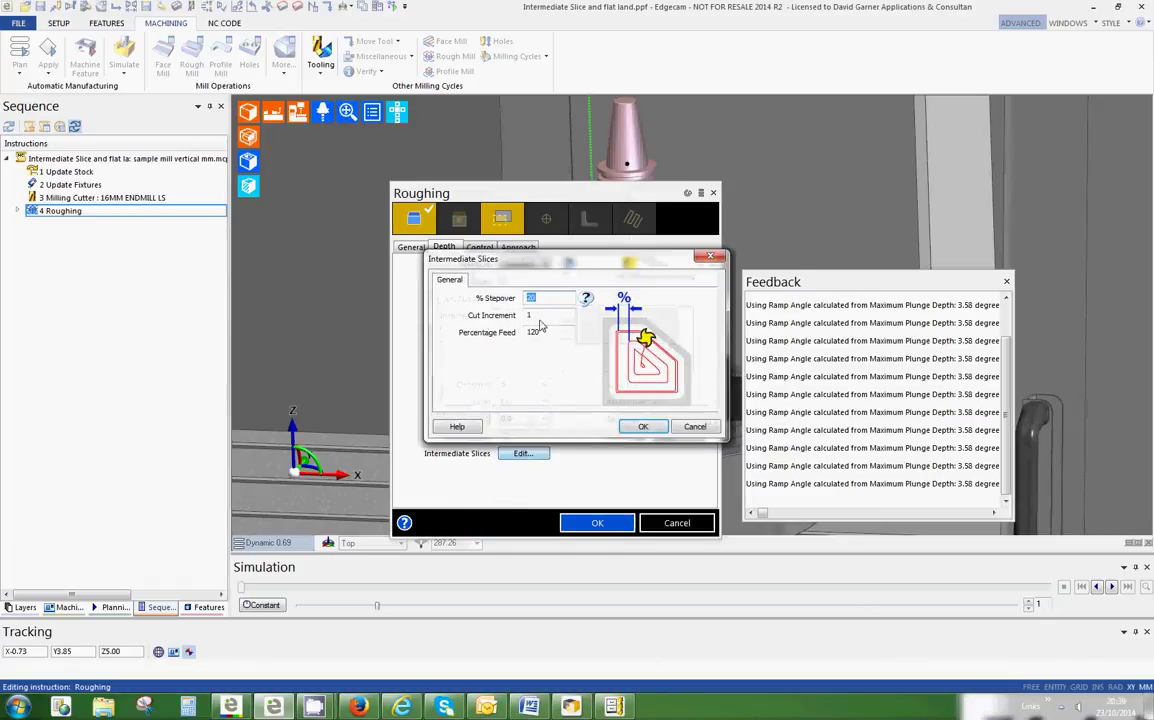
{"action": "type", "text": "1"}
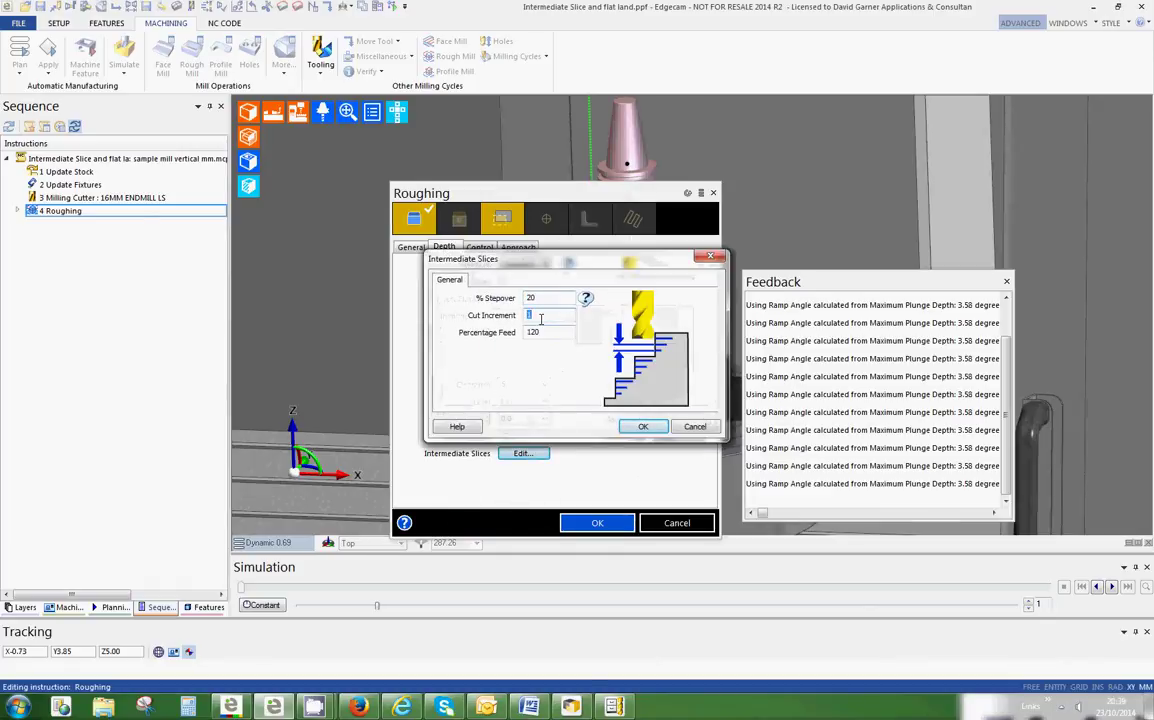
{"action": "type", "text": "5"}
{"action": "left_click", "coordinate": [641, 427]}
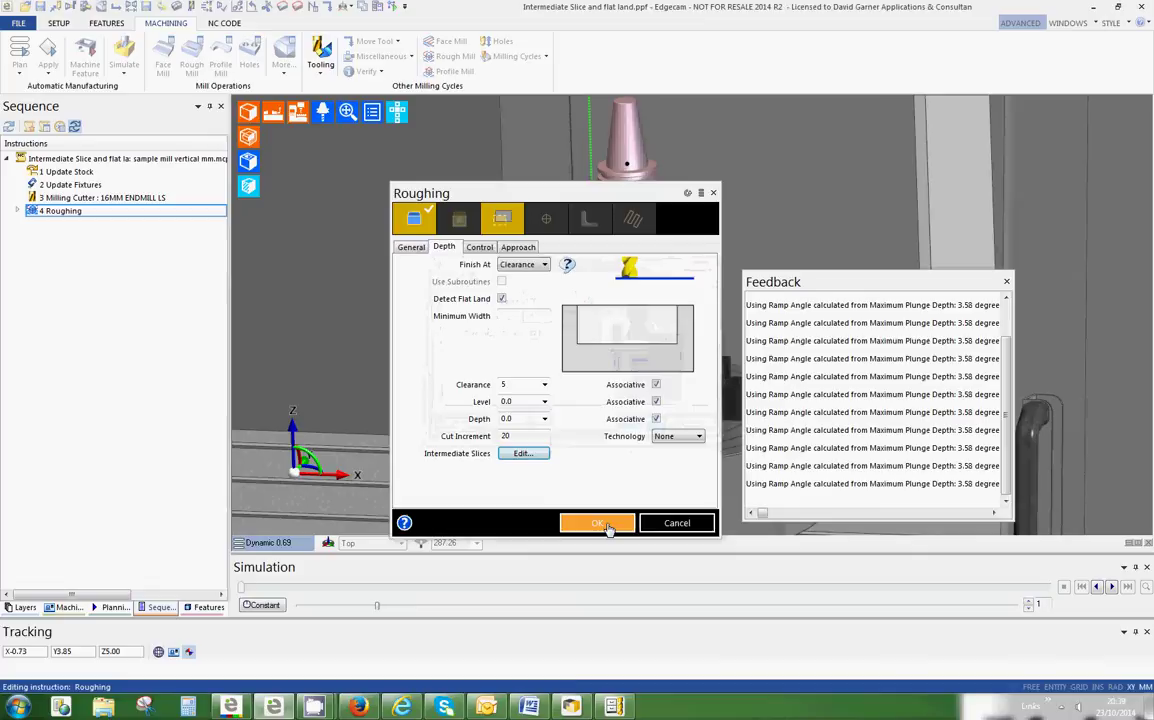
{"action": "left_click", "coordinate": [597, 522]}
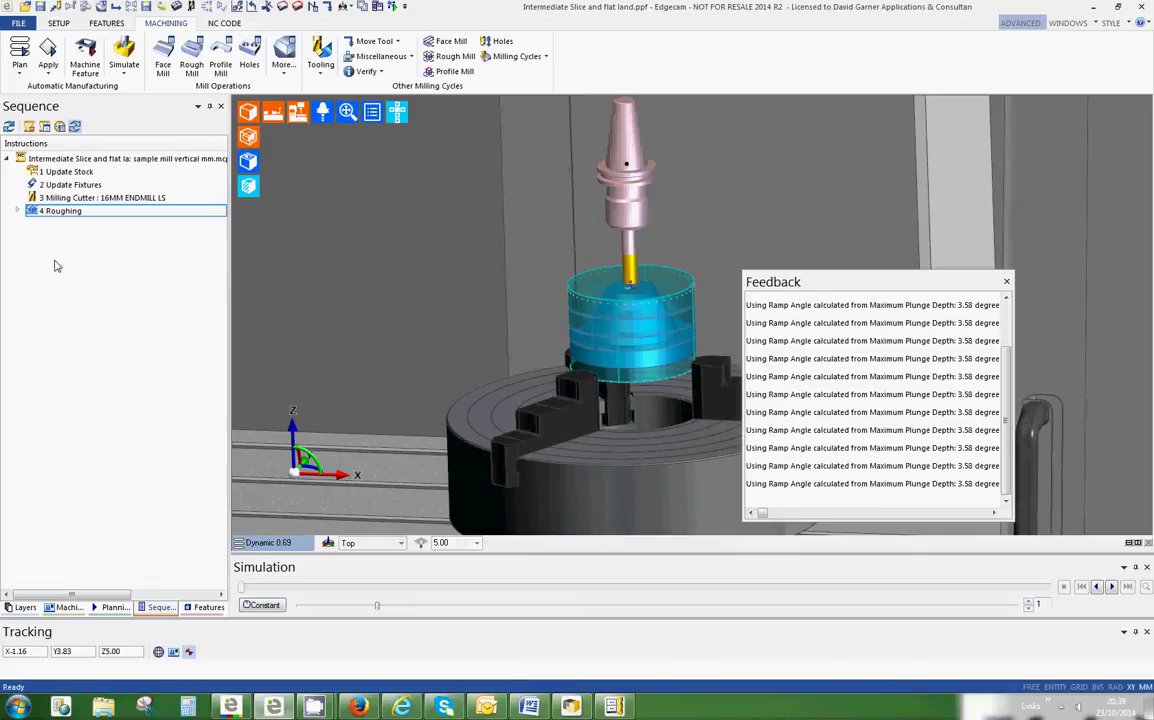
Step: Launch the simulator at the roughing toolpath with the Collision stop condition enabled
{"action": "left_click", "coordinate": [122, 50]}
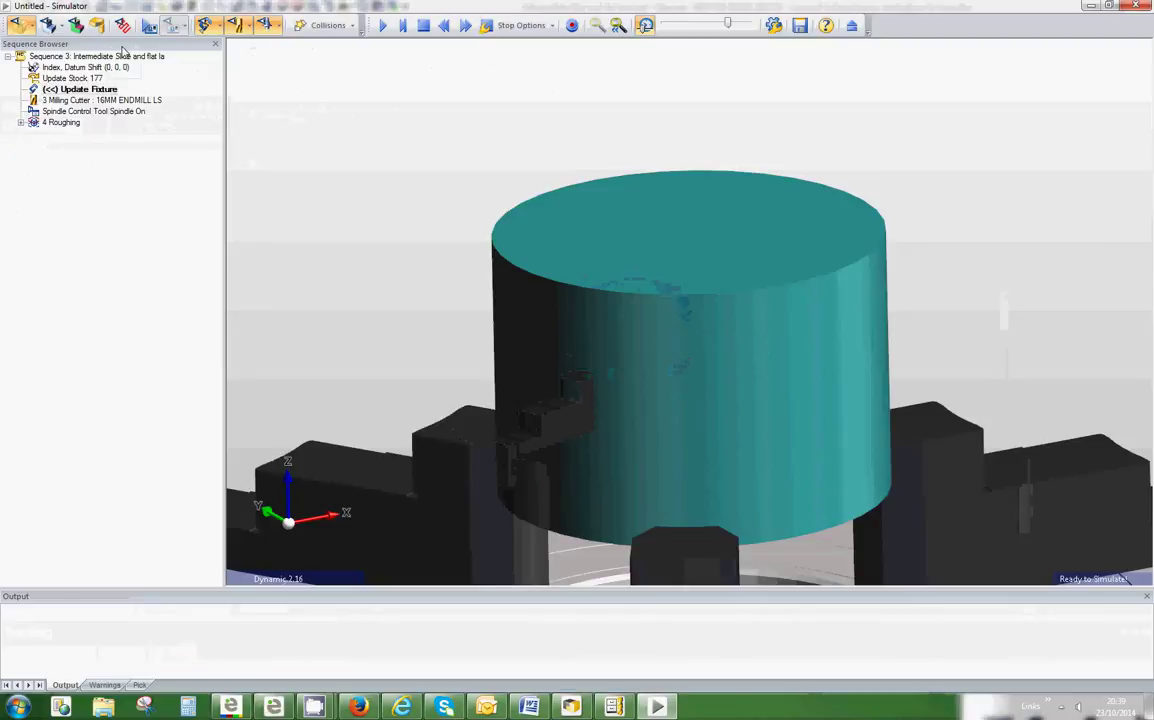
{"action": "left_click", "coordinate": [383, 25]}
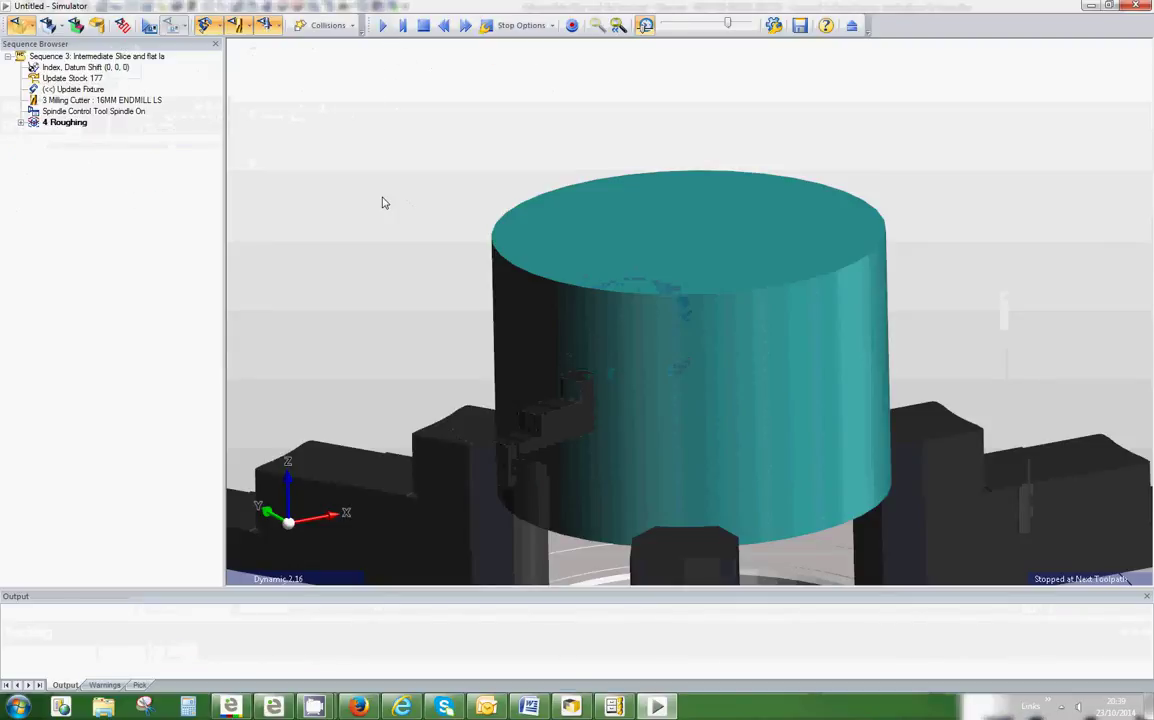
{"action": "left_click", "coordinate": [518, 25]}
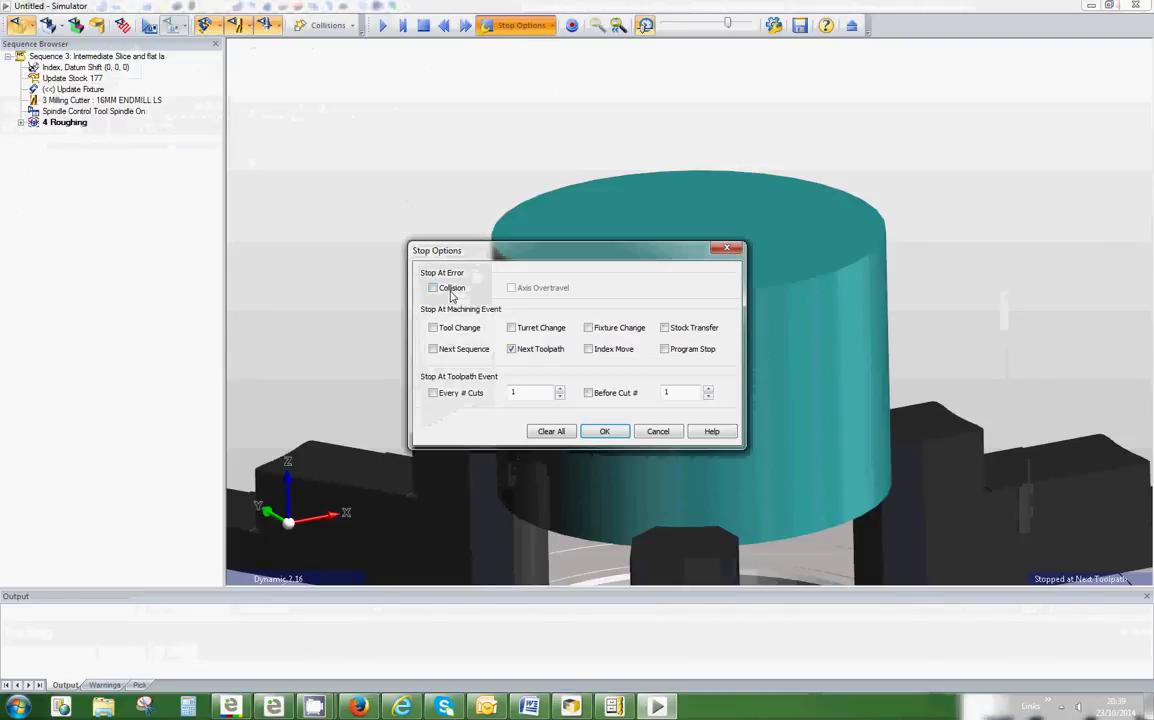
{"action": "left_click", "coordinate": [450, 289]}
{"action": "left_click", "coordinate": [600, 433]}
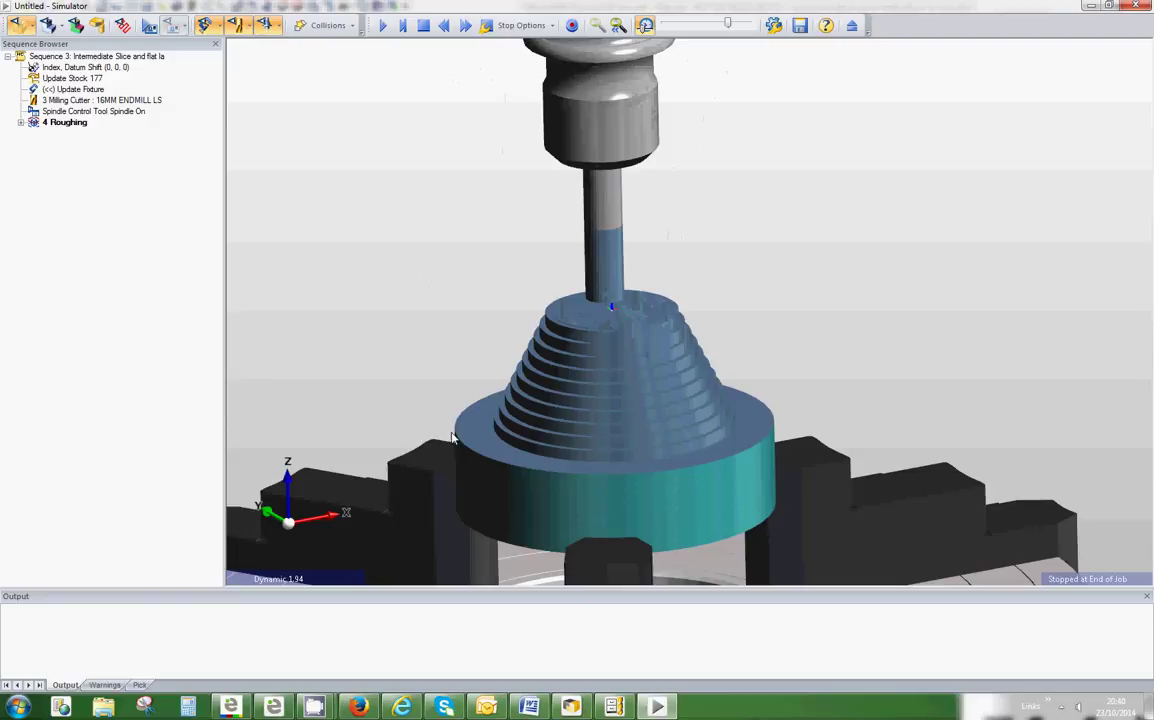
{"action": "middle_click_drag", "start_coordinate": [452, 437], "coordinate": [533, 370]}
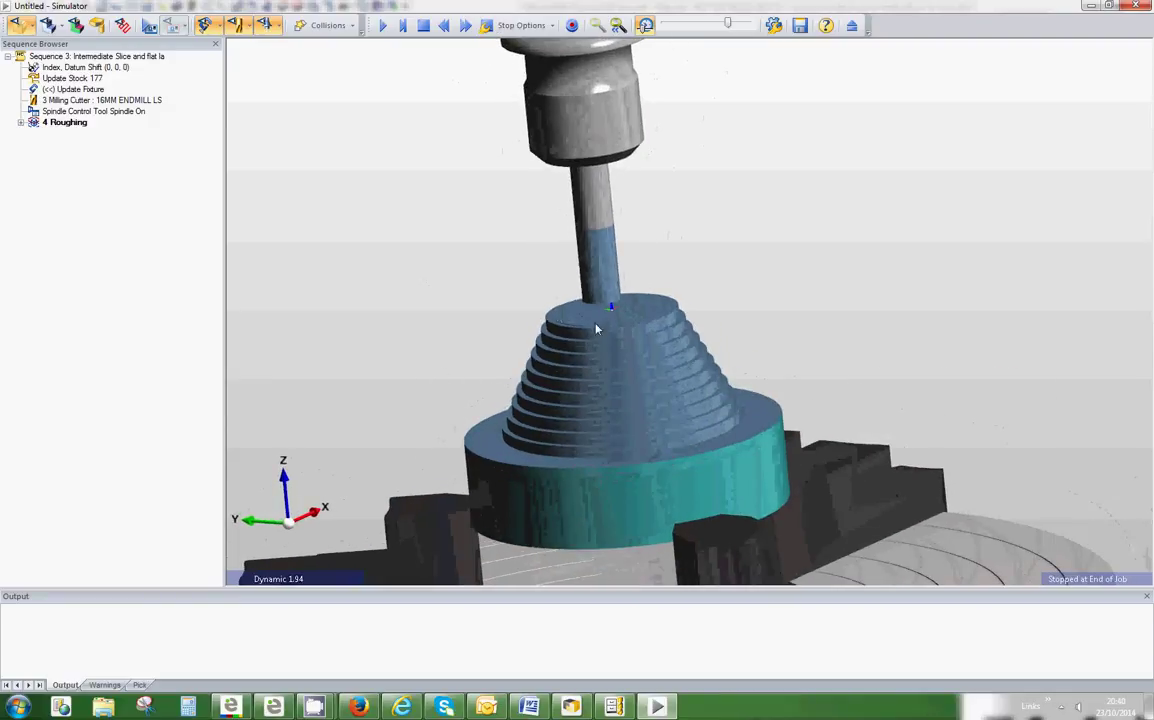
{"action": "middle_click_drag", "start_coordinate": [596, 329], "coordinate": [574, 358]}
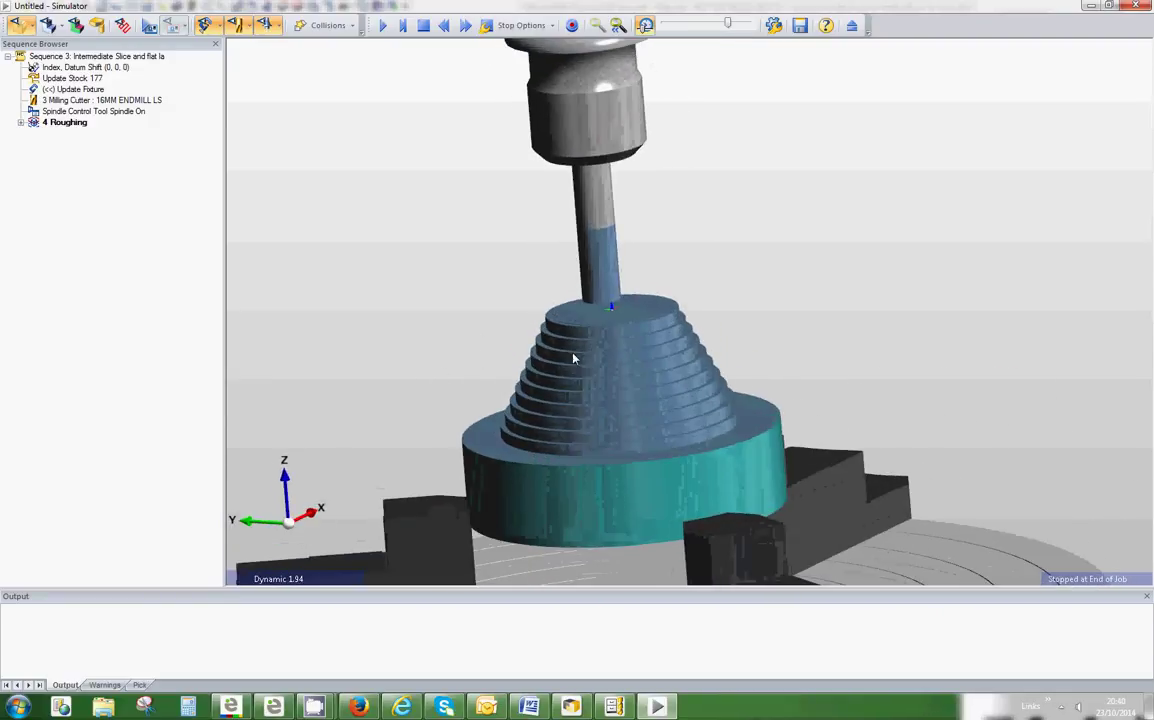
{"action": "scroll", "coordinate": [574, 358], "scroll_direction": "up", "scroll_amount": 5}
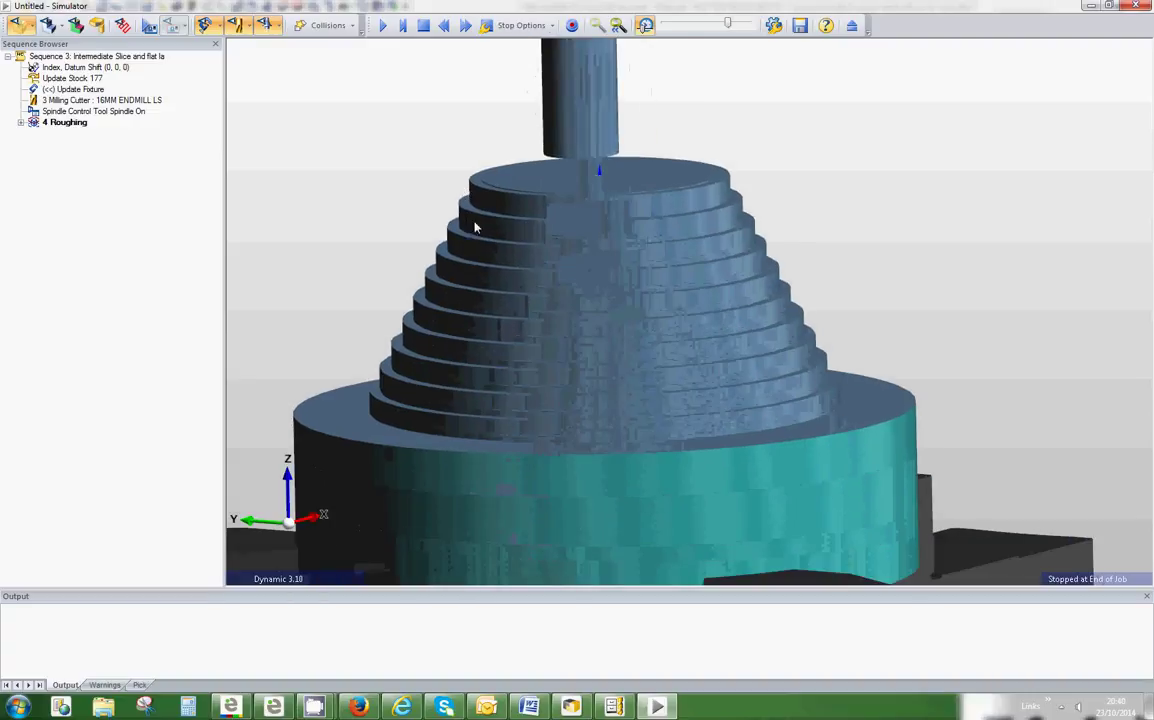
{"action": "middle_click_drag", "start_coordinate": [410, 328], "coordinate": [575, 311]}
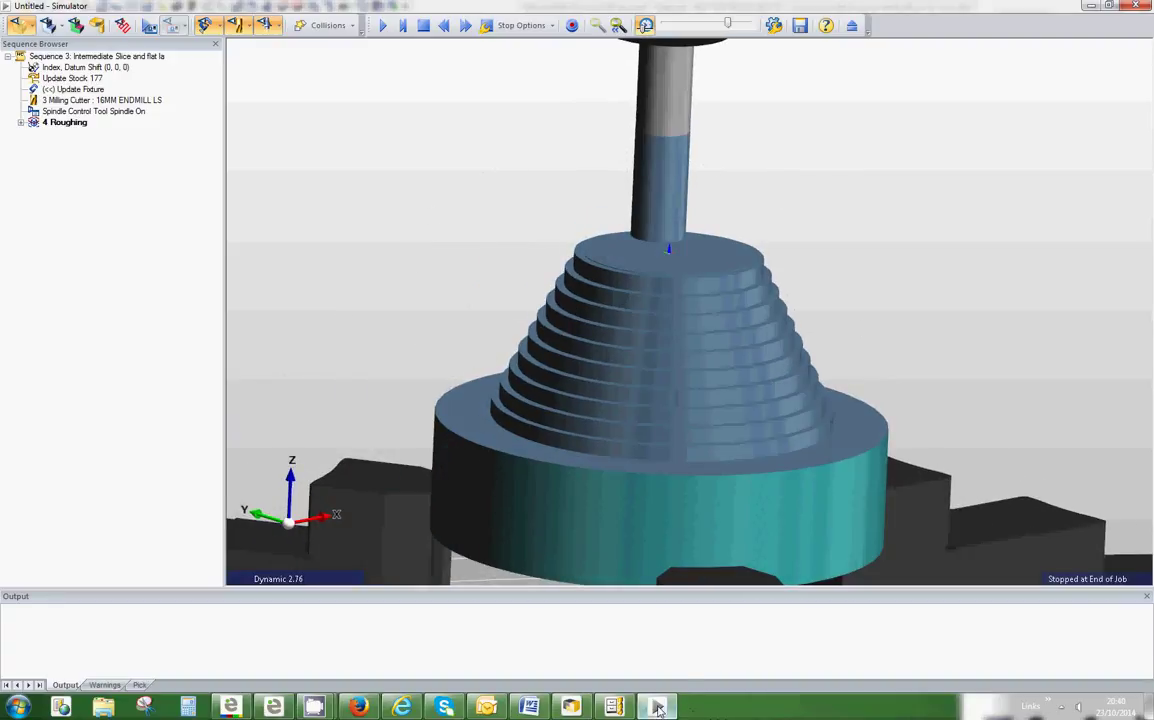
{"action": "left_click", "coordinate": [315, 708]}
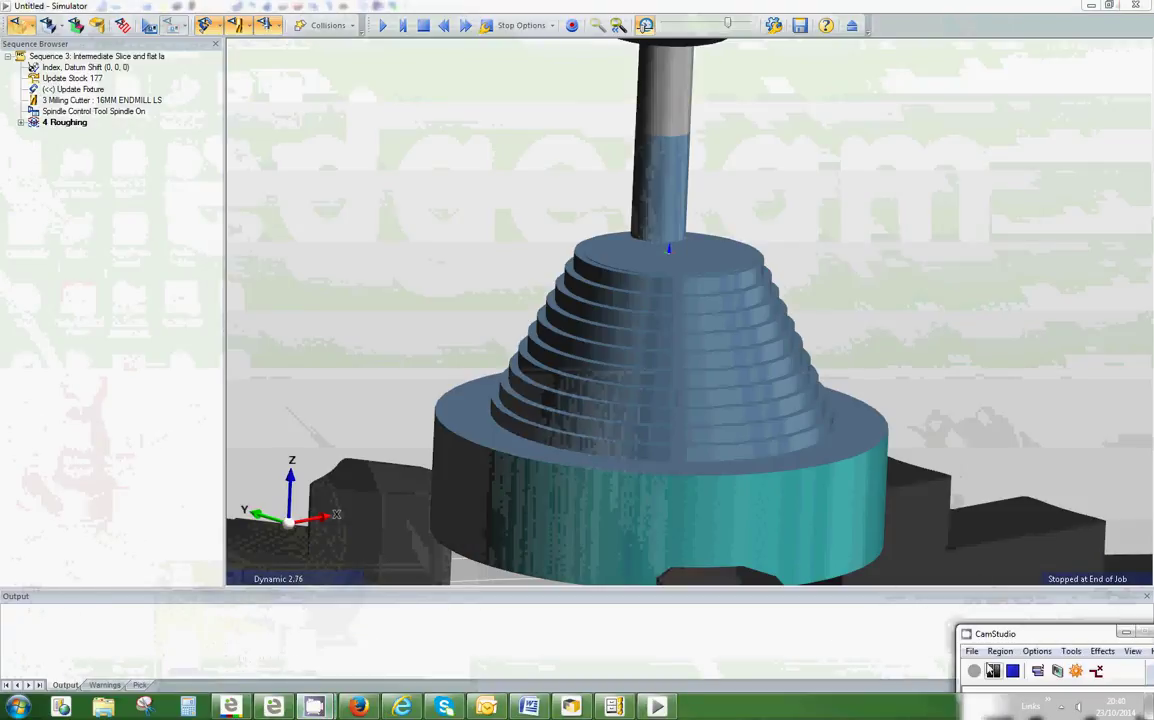